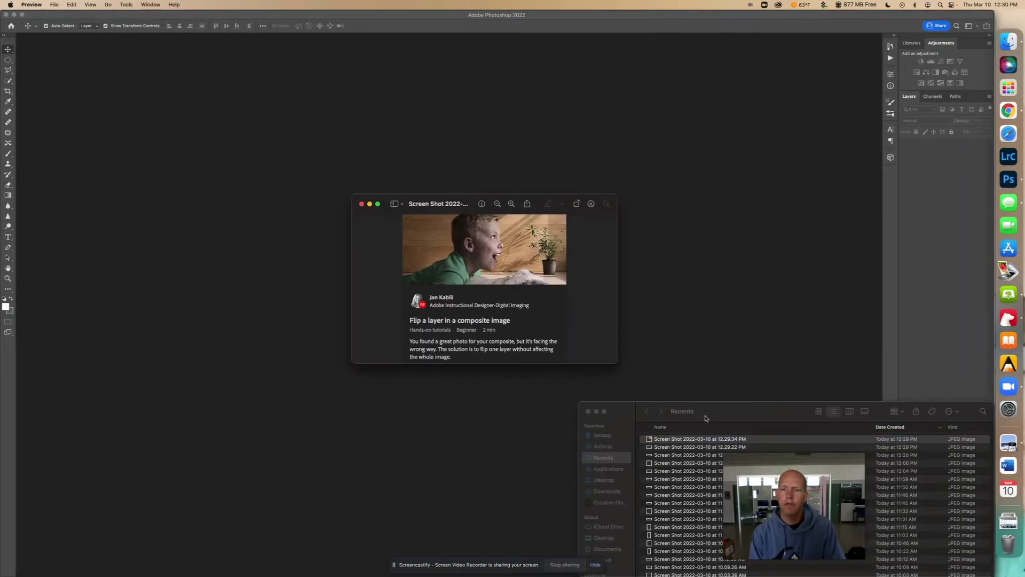
- Close the Finder window and the Preview window showing the tutorial screenshot
drag(709, 416, 686, 416)
click(565, 414)
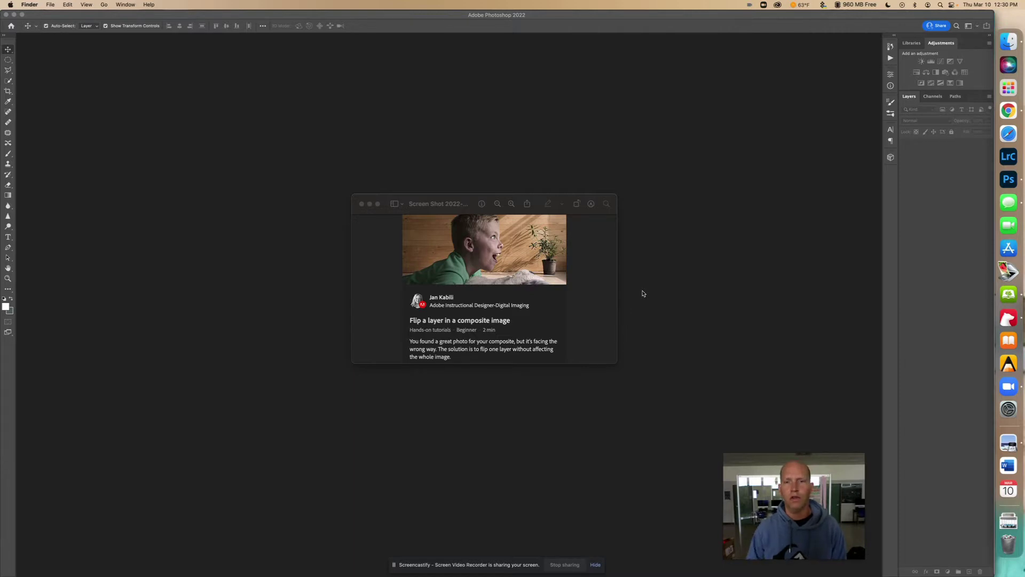
click(362, 204)
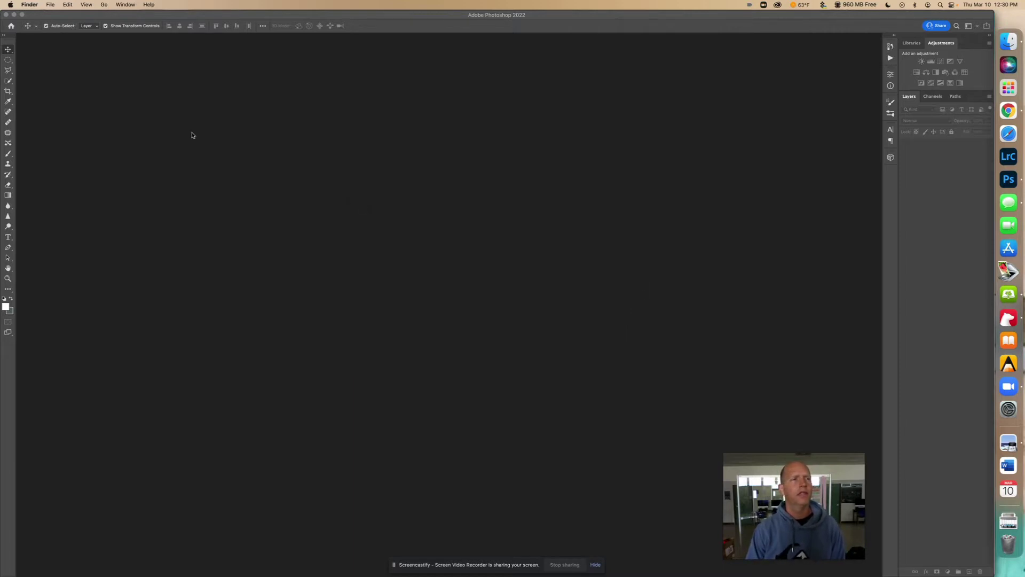
- Browse Photoshop's in-app tutorials from the Home screen, checking the category and Beginner filters
click(11, 26)
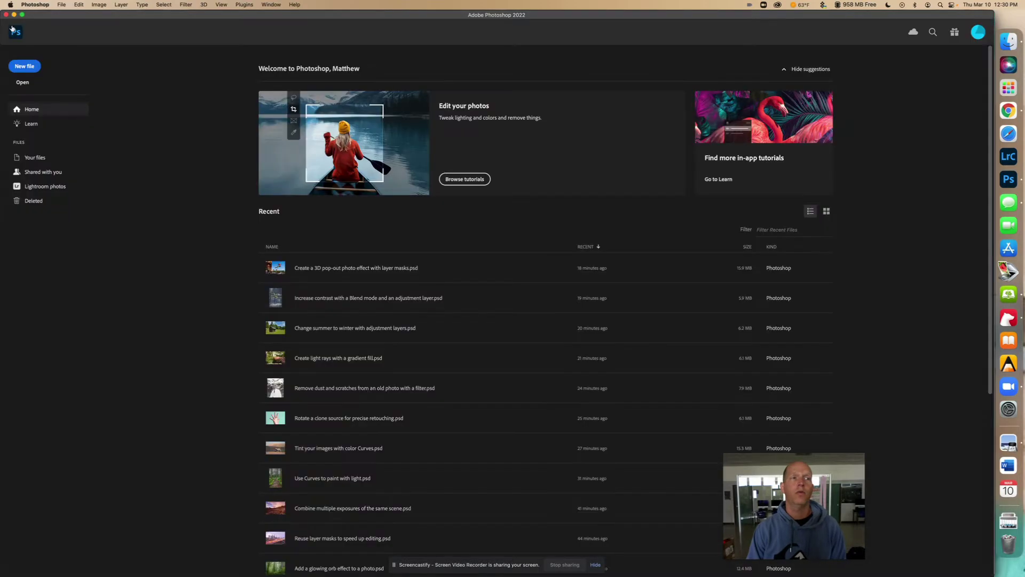
click(469, 181)
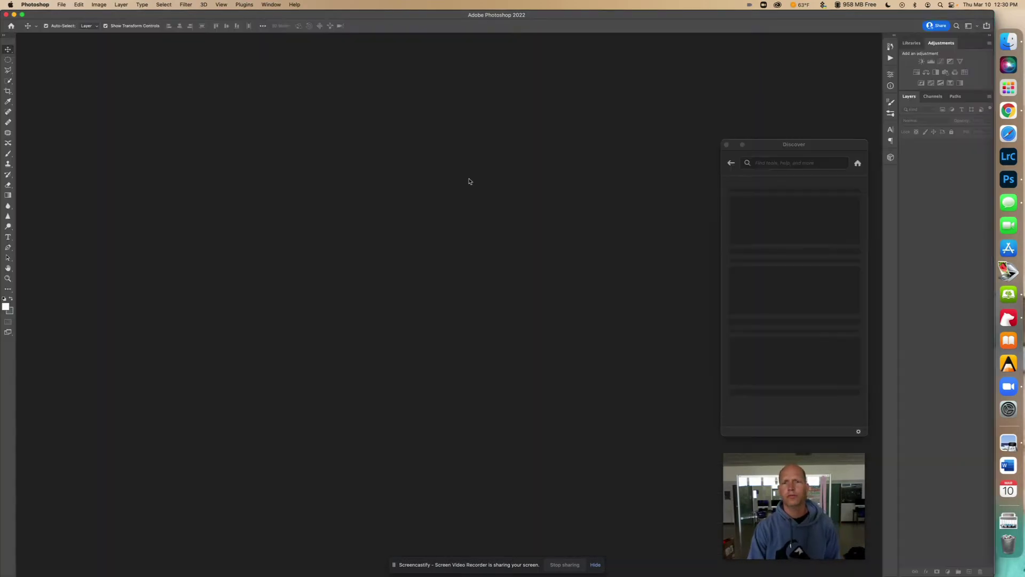
click(730, 165)
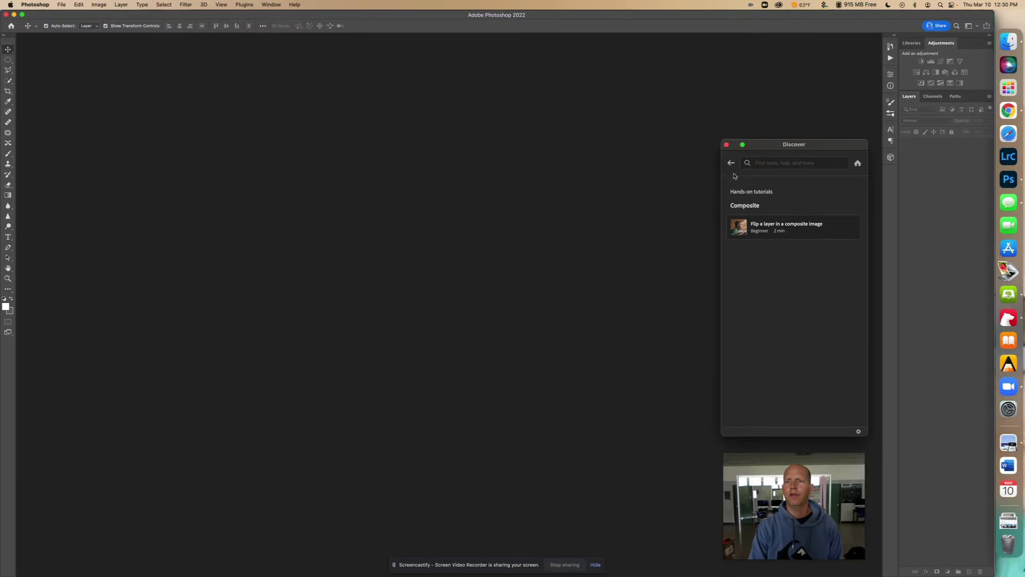
click(731, 164)
click(762, 230)
click(762, 231)
click(842, 231)
click(842, 231)
scroll(763, 304, down, 2)
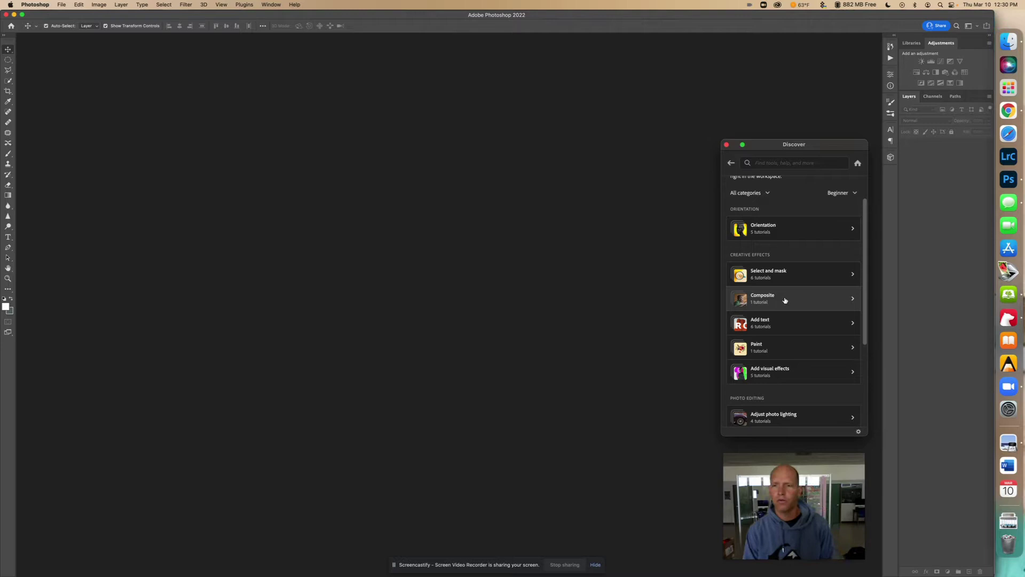
- Start the 'Flip a layer in a composite image' tutorial from the Composite category
click(785, 299)
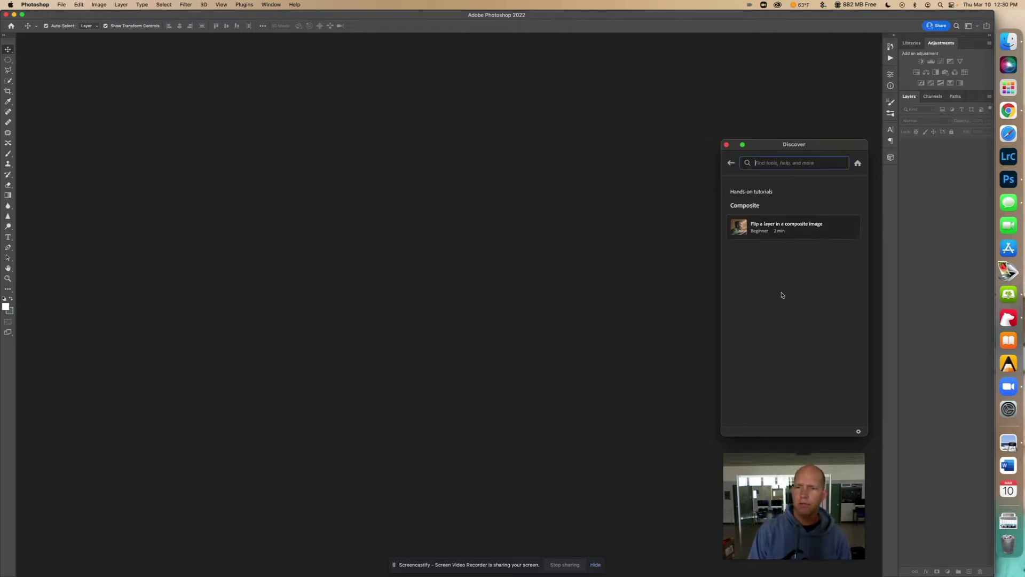
click(790, 232)
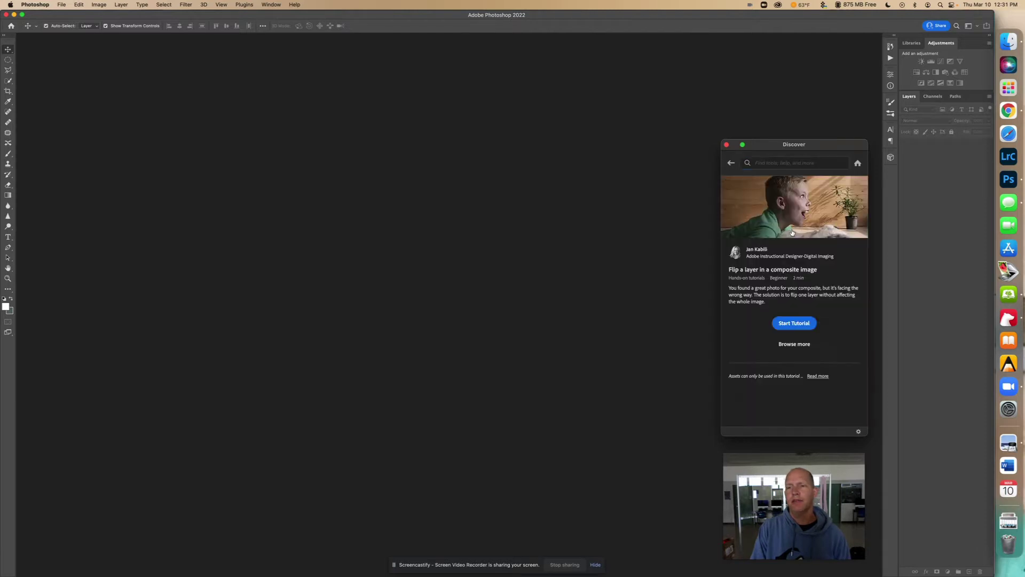
click(794, 323)
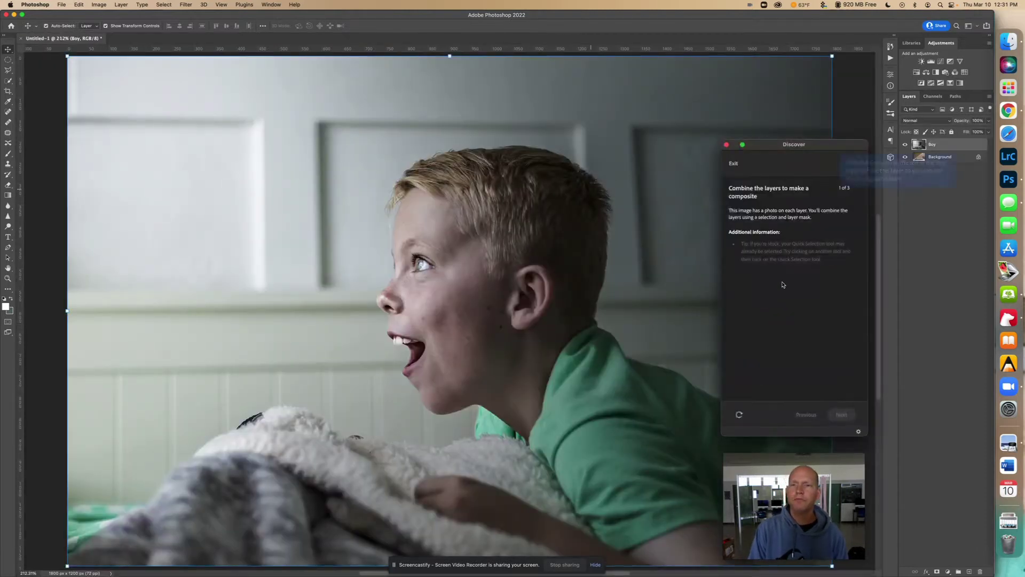
- Shrink and move the tutorial panel, zoom to 200%, then hide and reshow the Boy layer
drag(720, 141, 745, 167)
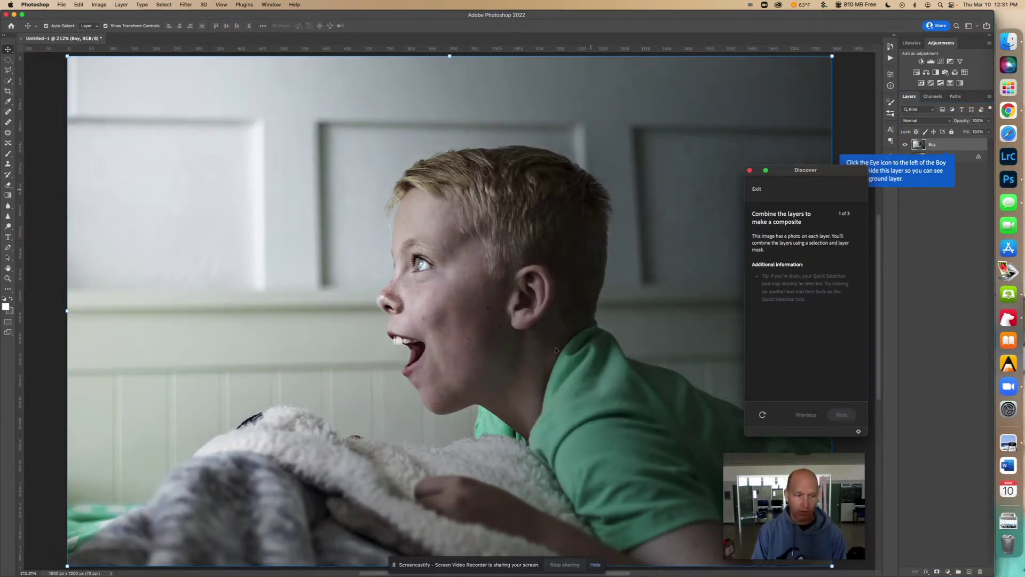
scroll(539, 352, right, 3)
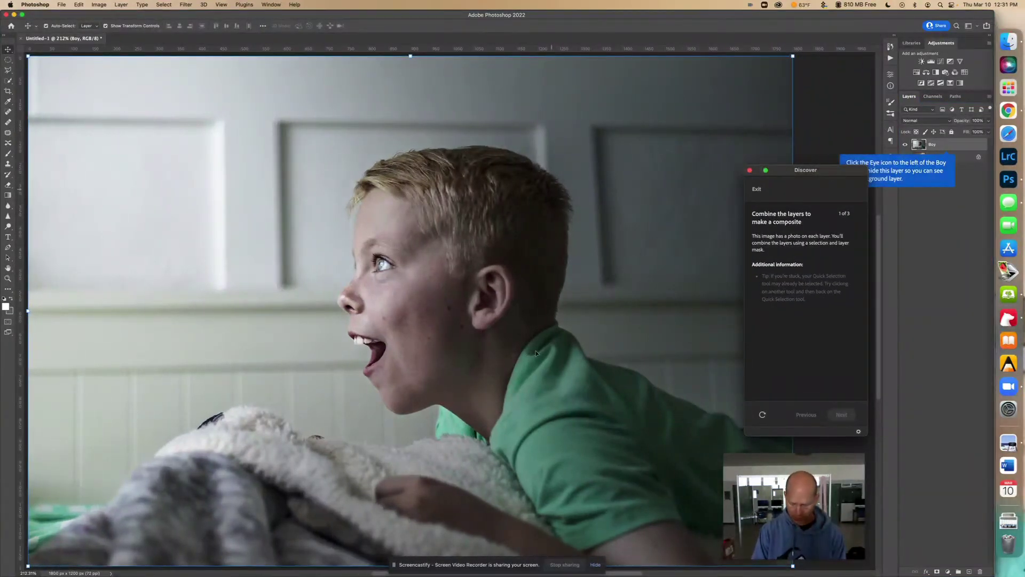
key(super+minus)
scroll(537, 350, right, 2)
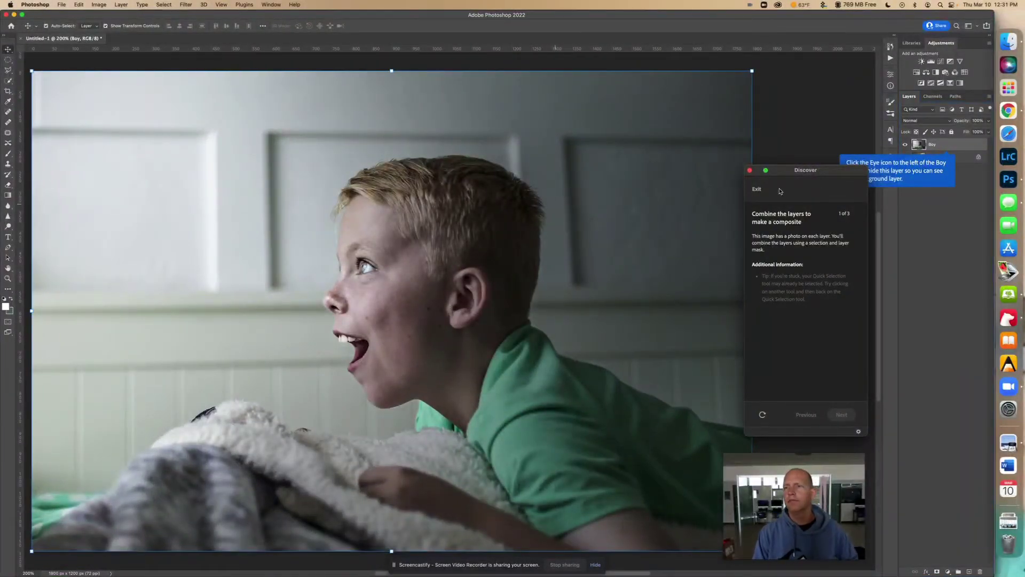
drag(831, 170, 786, 167)
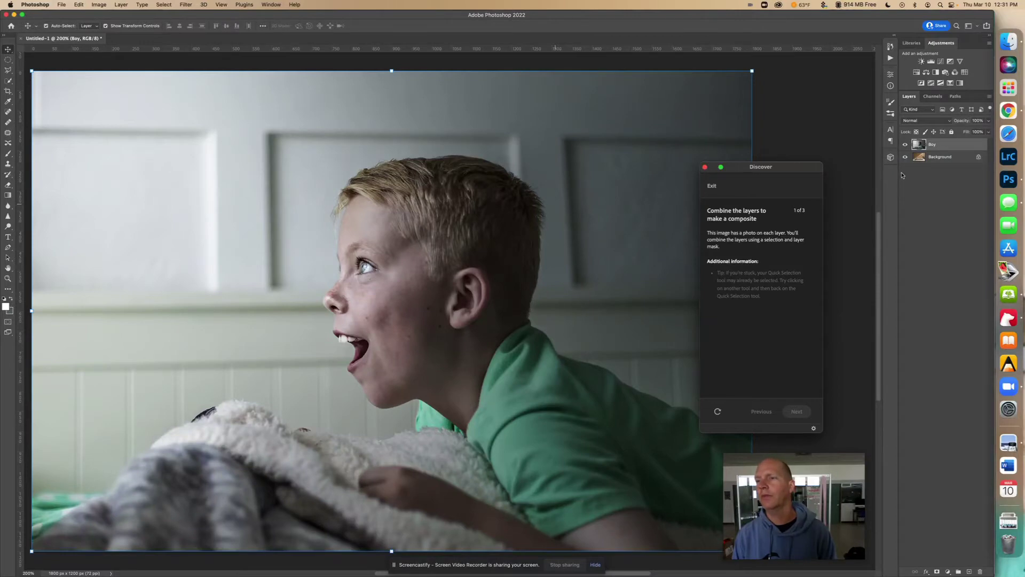
click(905, 144)
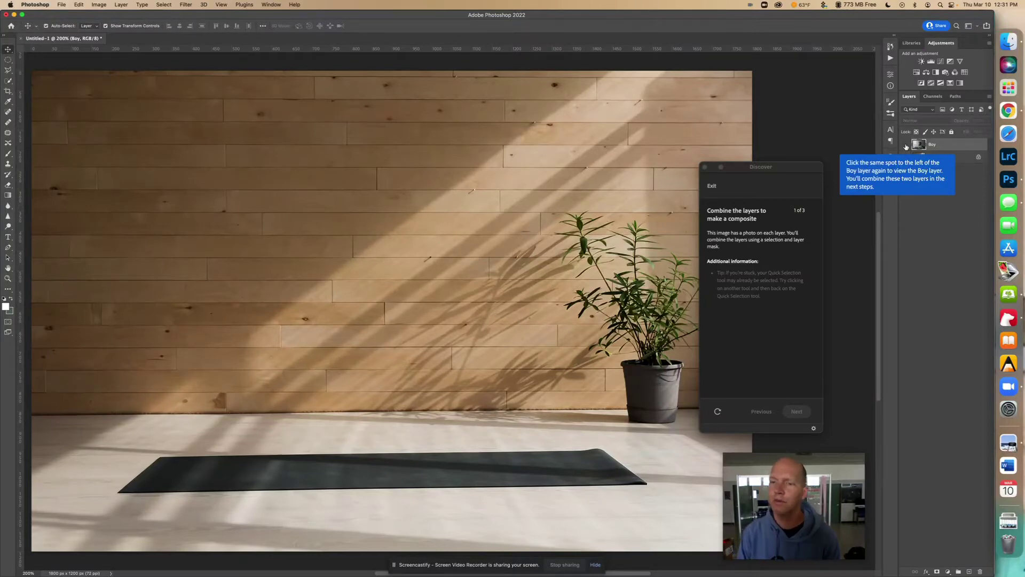
click(905, 145)
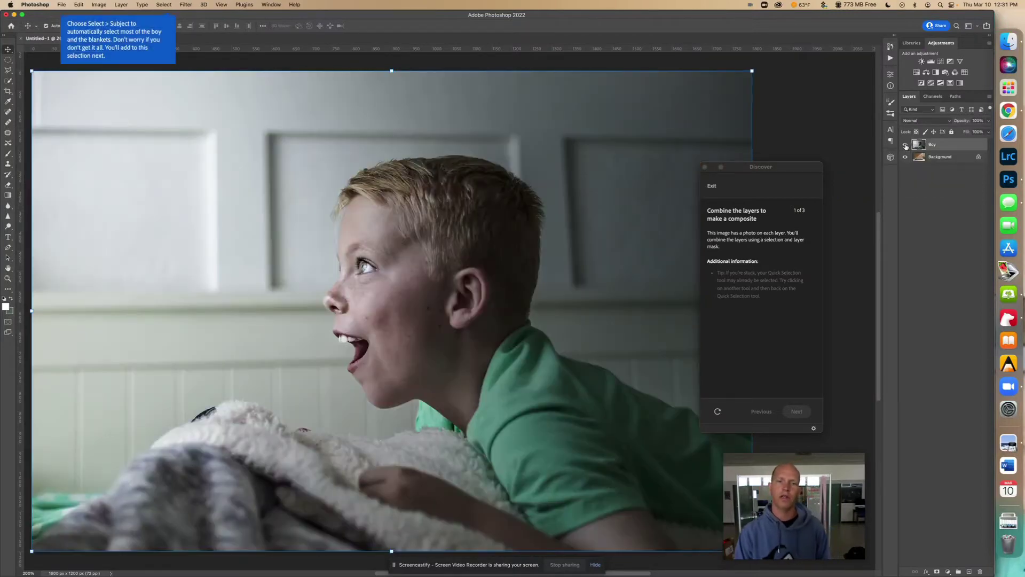
- Use Select > Subject to select the boy and blankets automatically
click(161, 5)
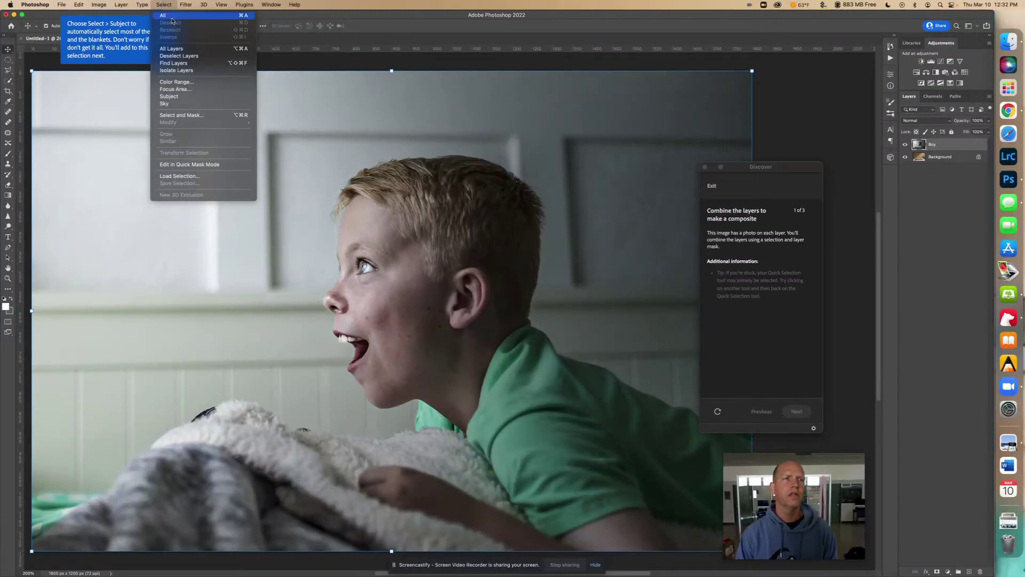
click(183, 98)
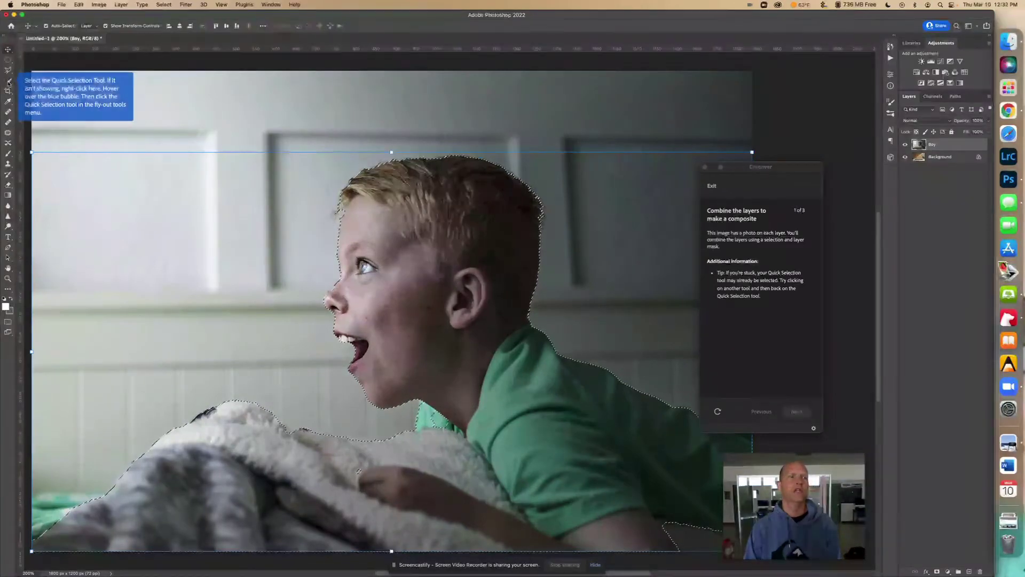
click(8, 81)
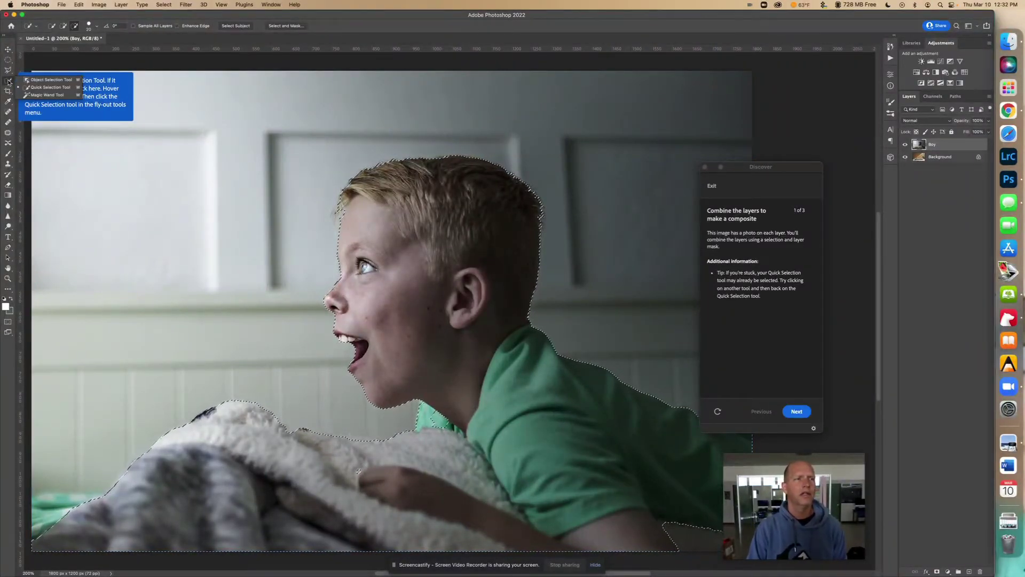
- Switch to Quick Selection in Add mode and add the bottom-left green blanket
click(35, 86)
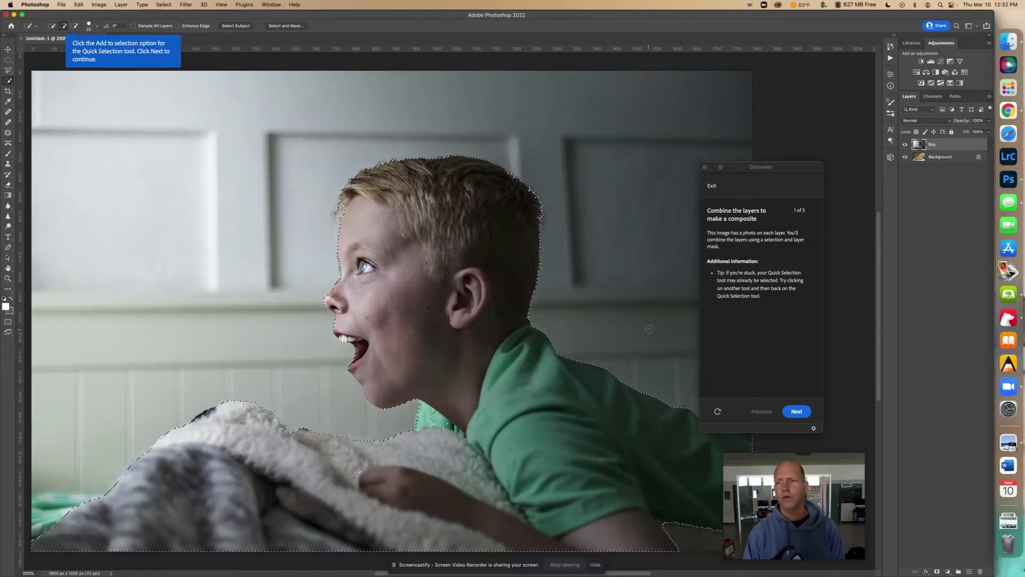
click(796, 411)
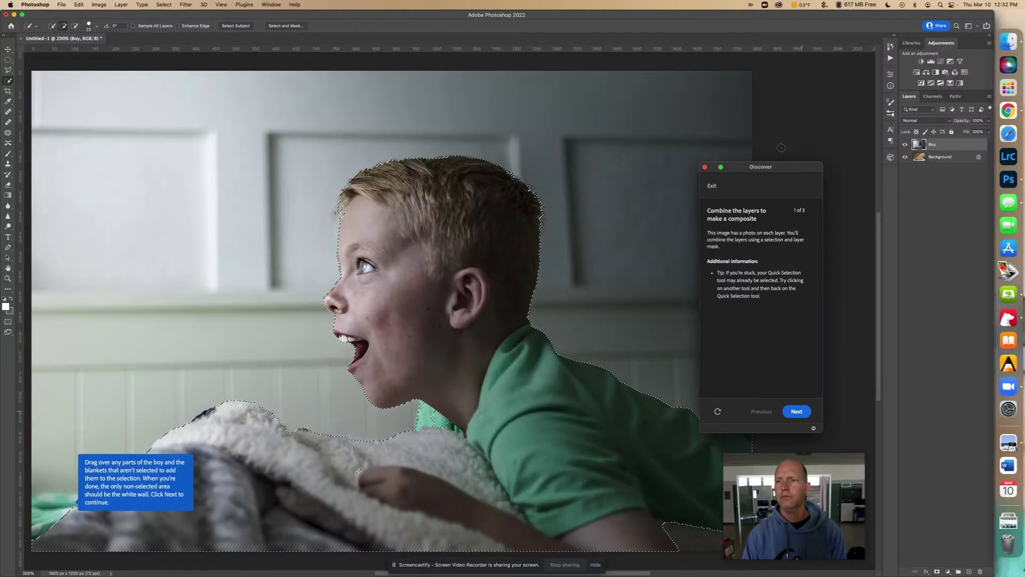
drag(781, 169, 824, 172)
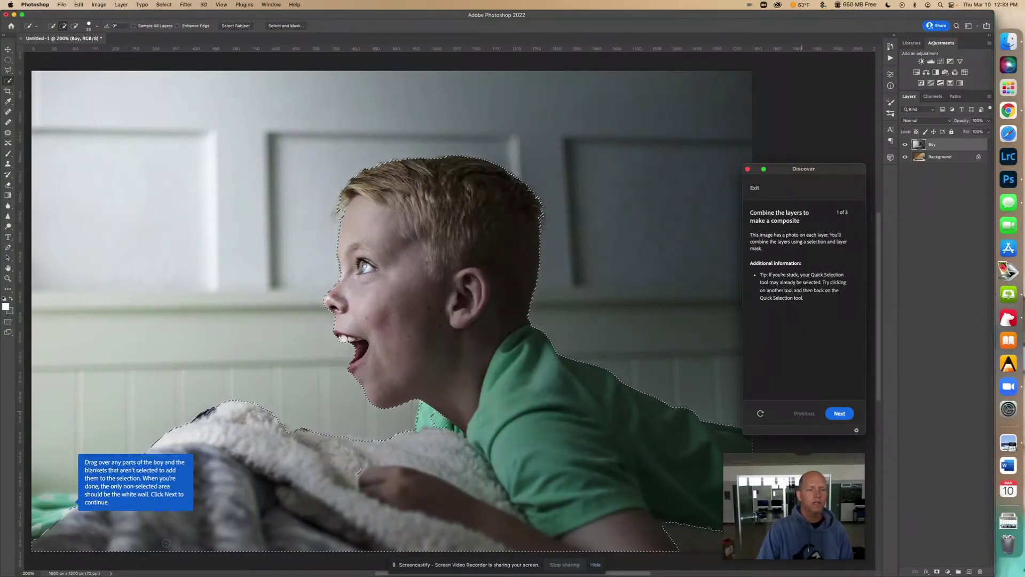
click(54, 512)
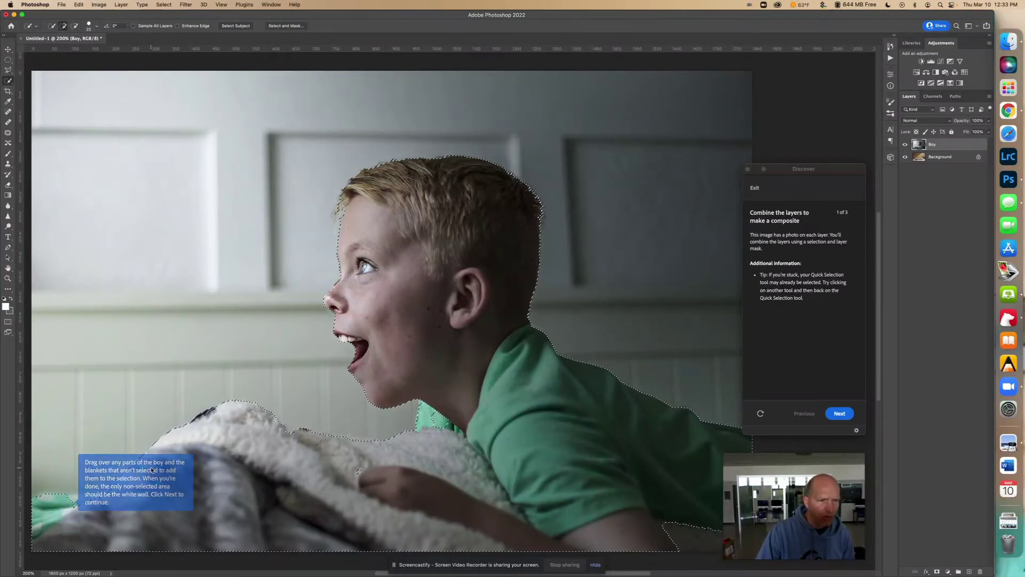
- Extend the selection along the grey blanket's edge and pan to inspect the lower right
drag(152, 470, 124, 481)
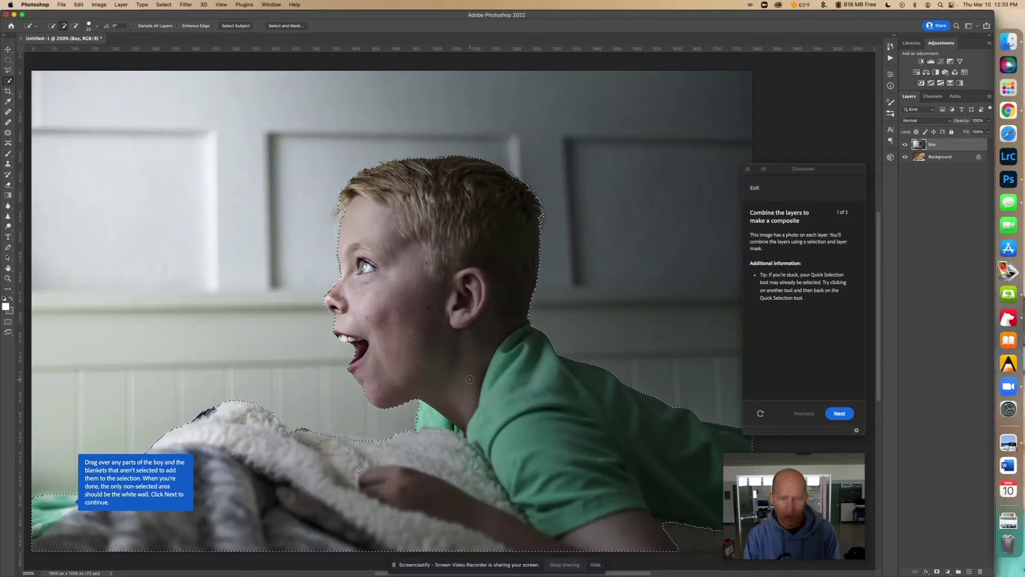
drag(469, 380, 373, 372)
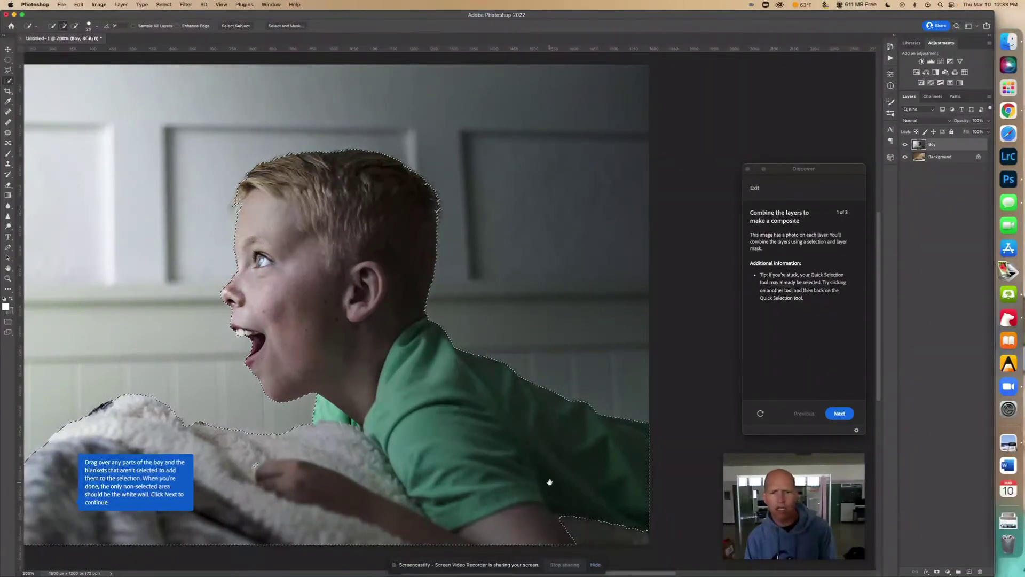
drag(545, 481, 606, 423)
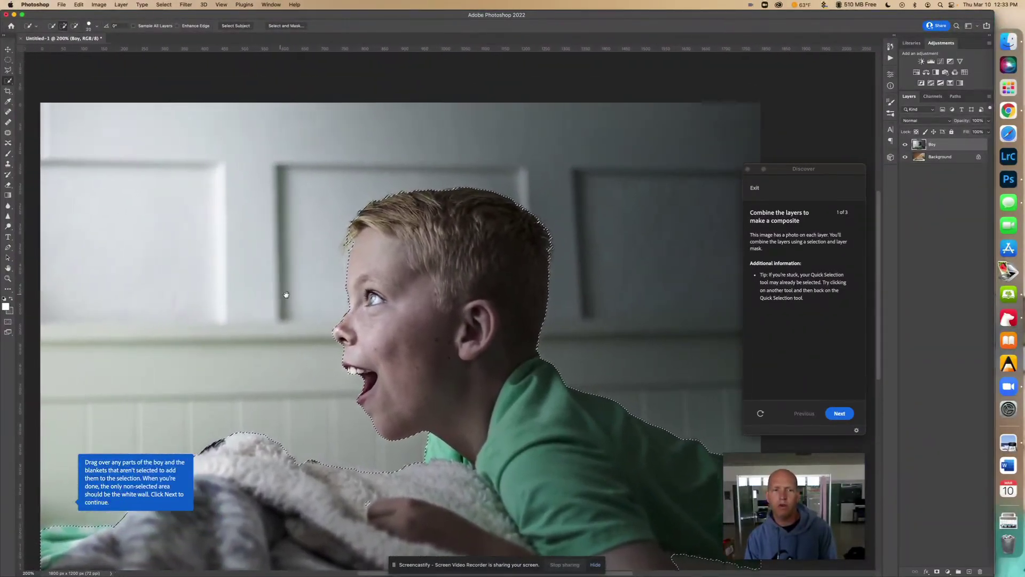
drag(299, 298, 381, 291)
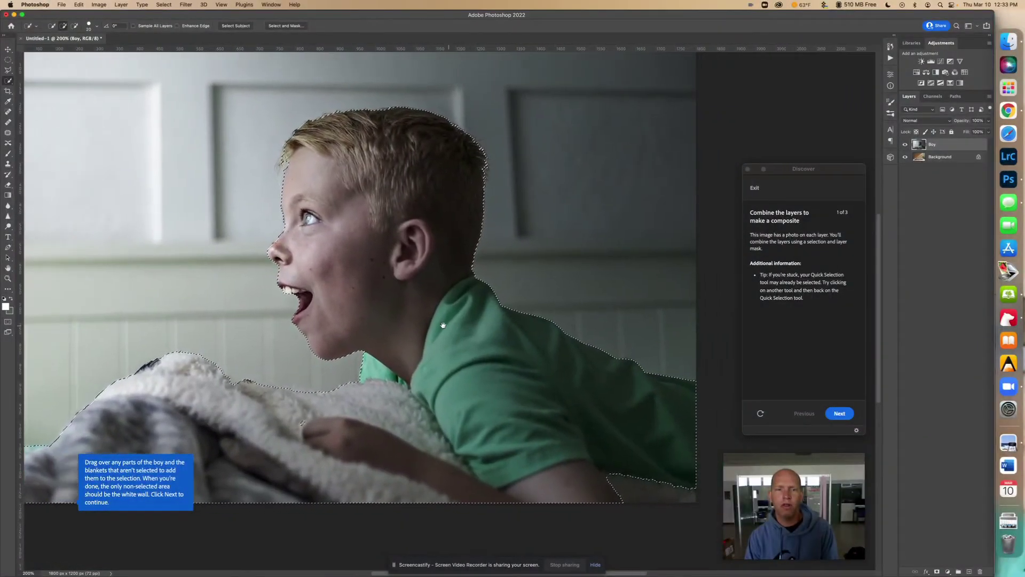
drag(432, 323, 547, 404)
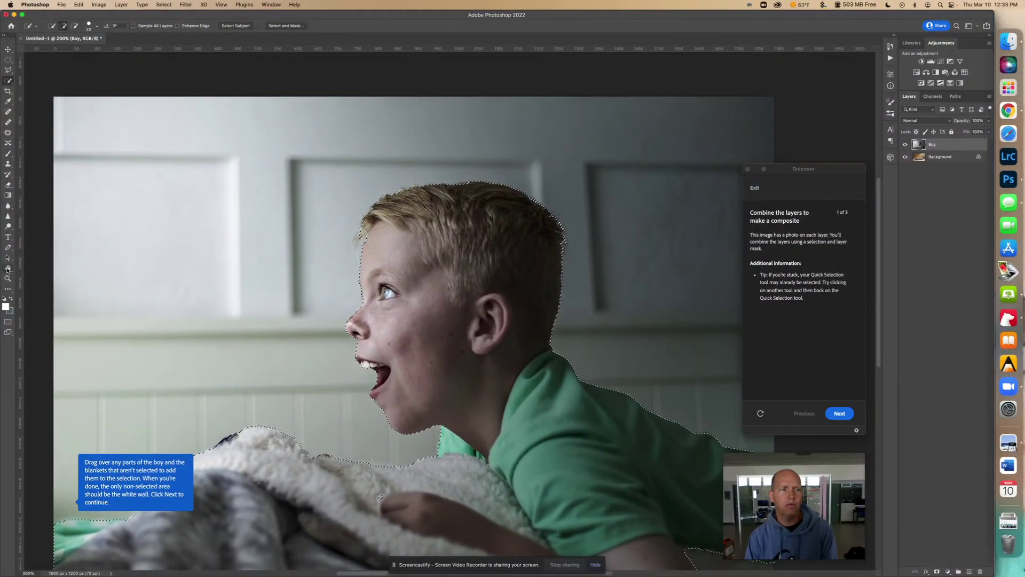
scroll(328, 336, right, 3)
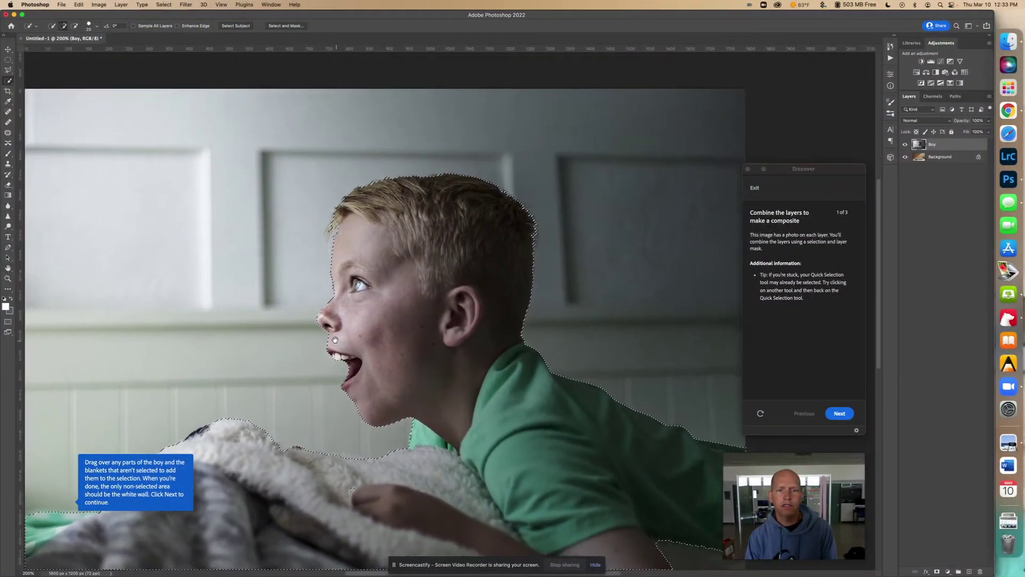
scroll(327, 336, right, 4)
scroll(327, 336, down, 3)
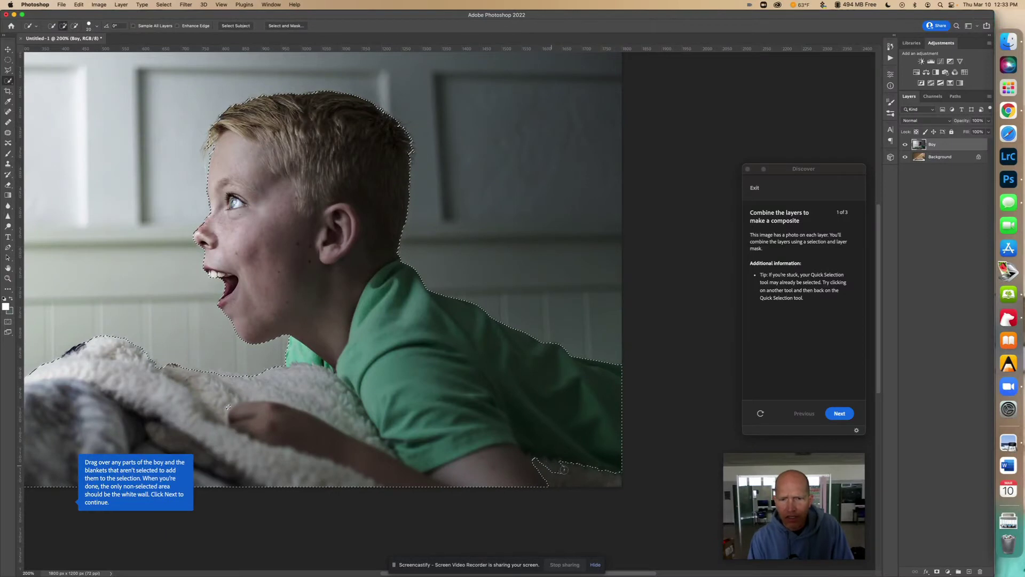
- Add the missed bottom-right patch near the blanket and check the selection edges
drag(564, 469, 590, 474)
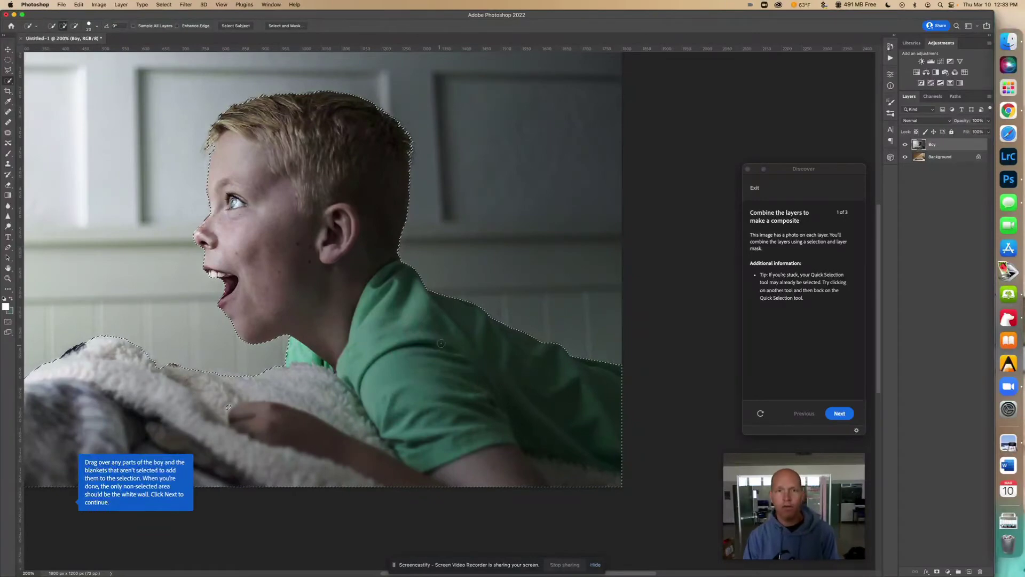
drag(442, 342, 508, 320)
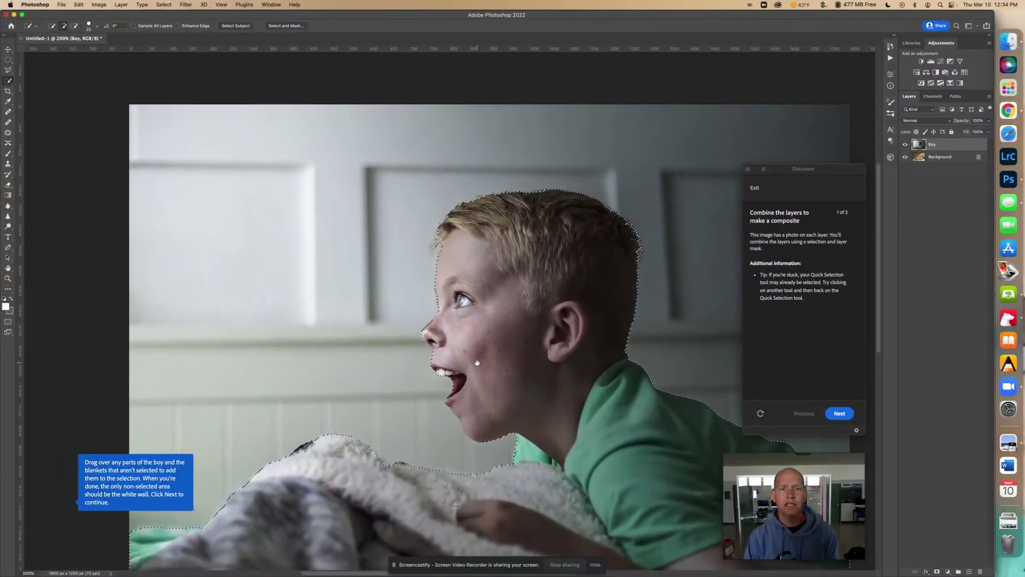
drag(477, 363, 383, 349)
mouse_move(508, 354)
mouse_down()
mouse_move(446, 343)
mouse_move(557, 348)
mouse_move(501, 341)
mouse_up()
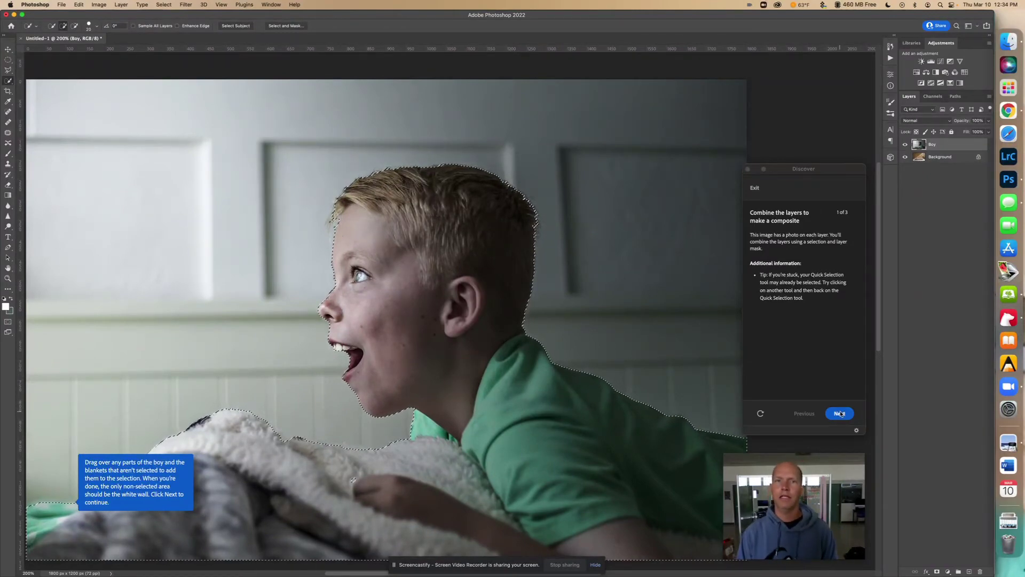
- Turn the selection into a layer mask on the Boy layer and advance to tutorial step 2
click(840, 413)
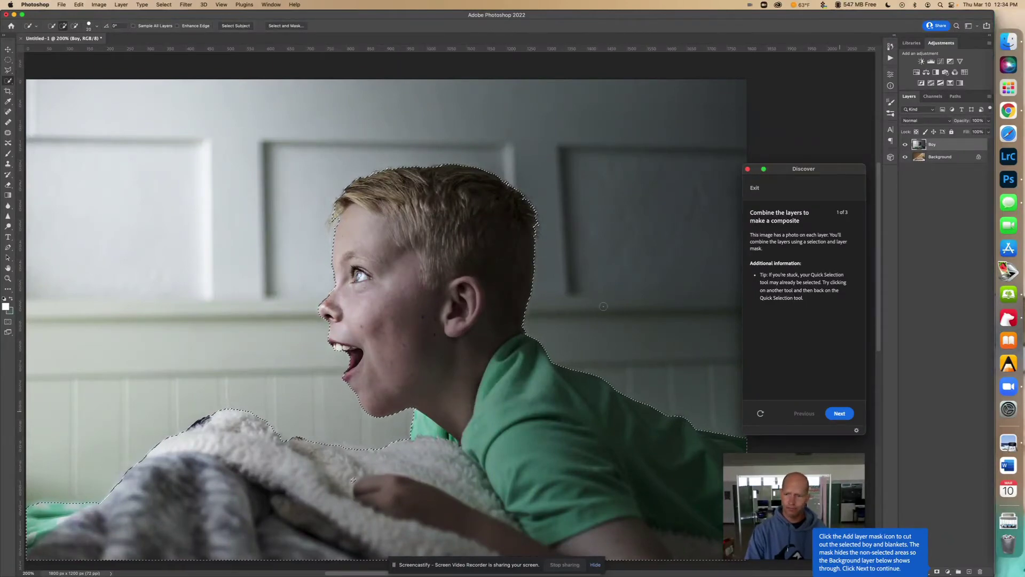
click(937, 571)
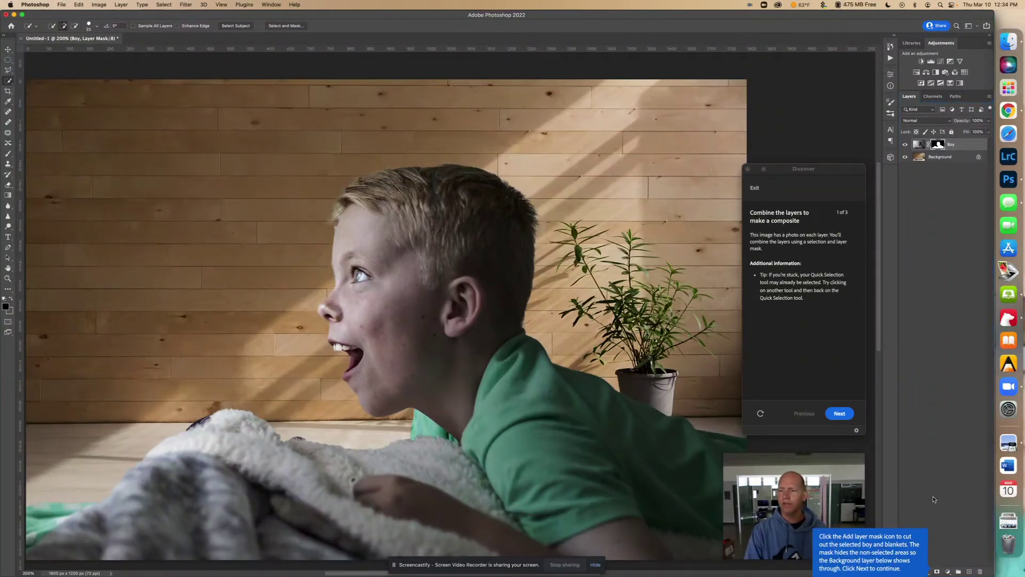
click(840, 413)
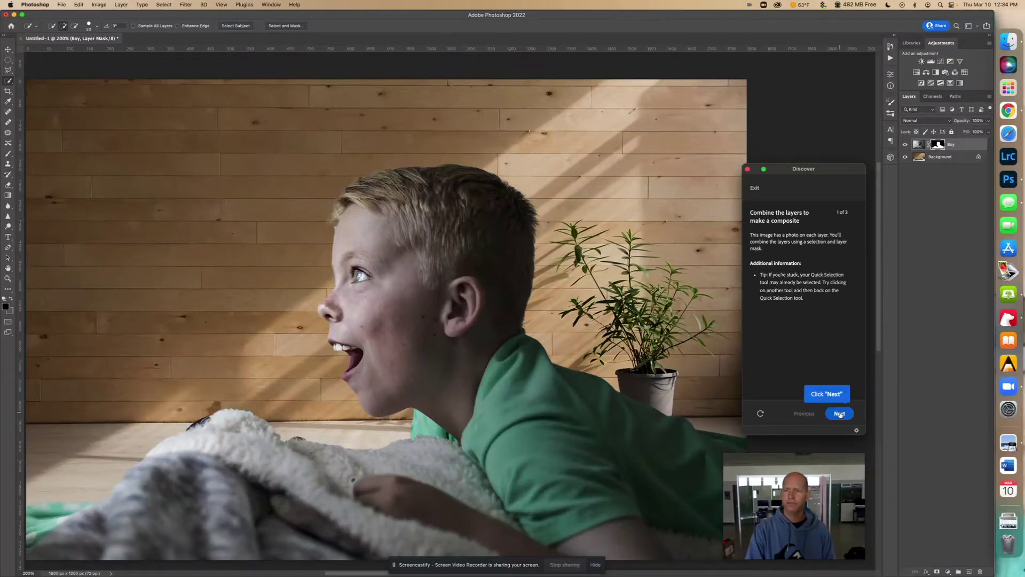
click(839, 414)
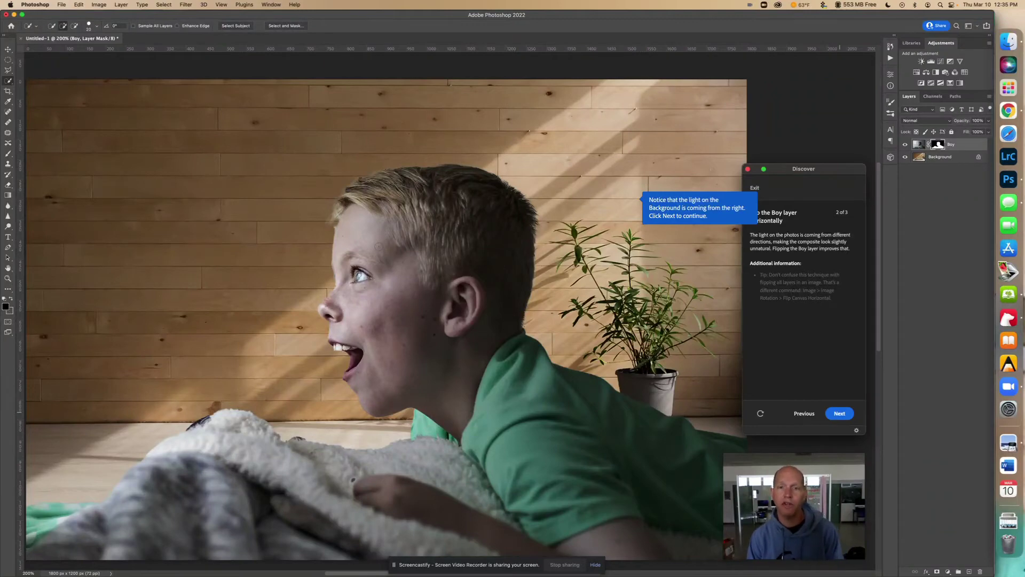
scroll(378, 247, up, 3)
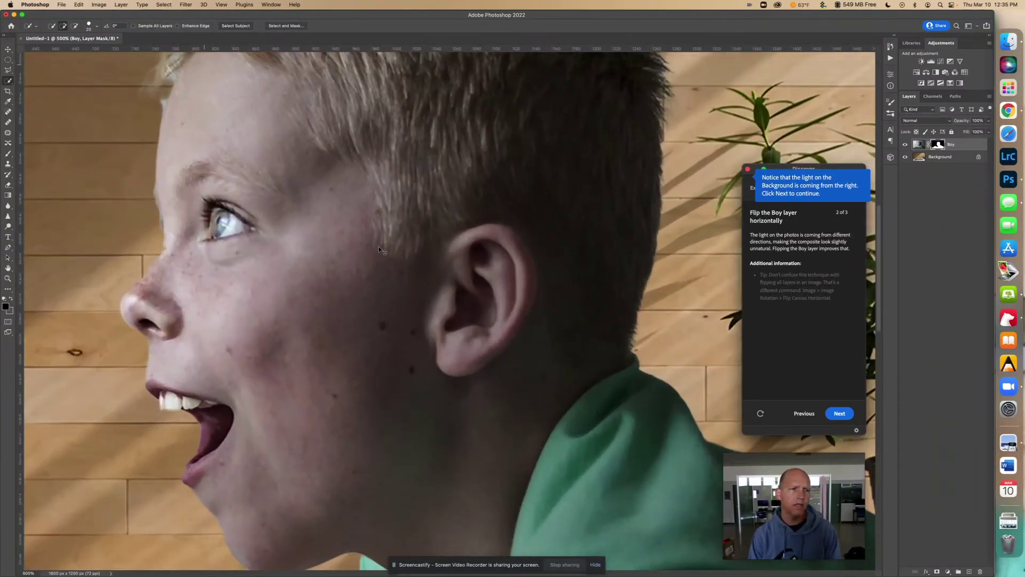
drag(381, 249, 533, 339)
drag(433, 237, 501, 270)
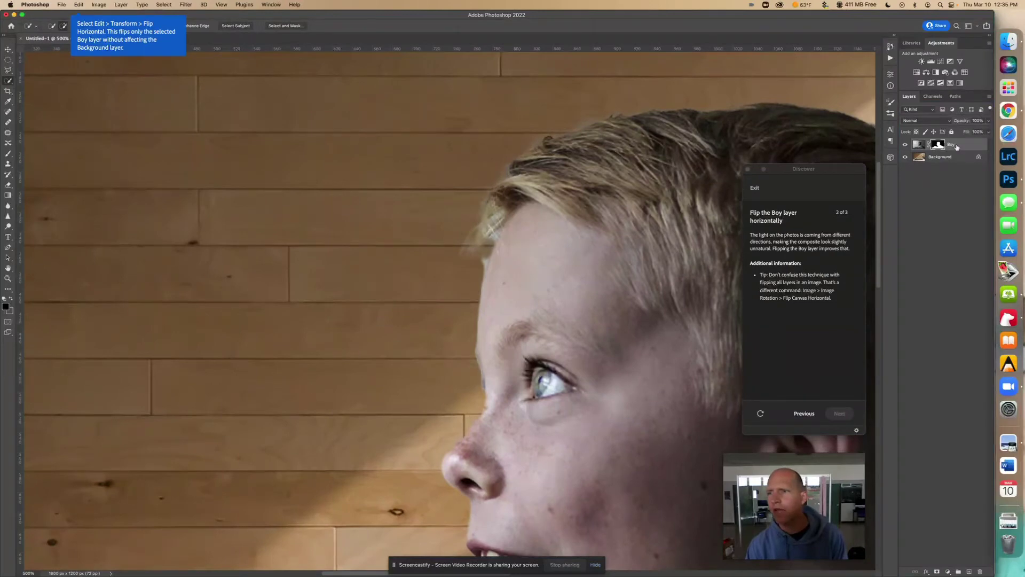
- In Select and Mask, brush the hair edge with a 19 px Refine Edge brush and apply
double_click(936, 146)
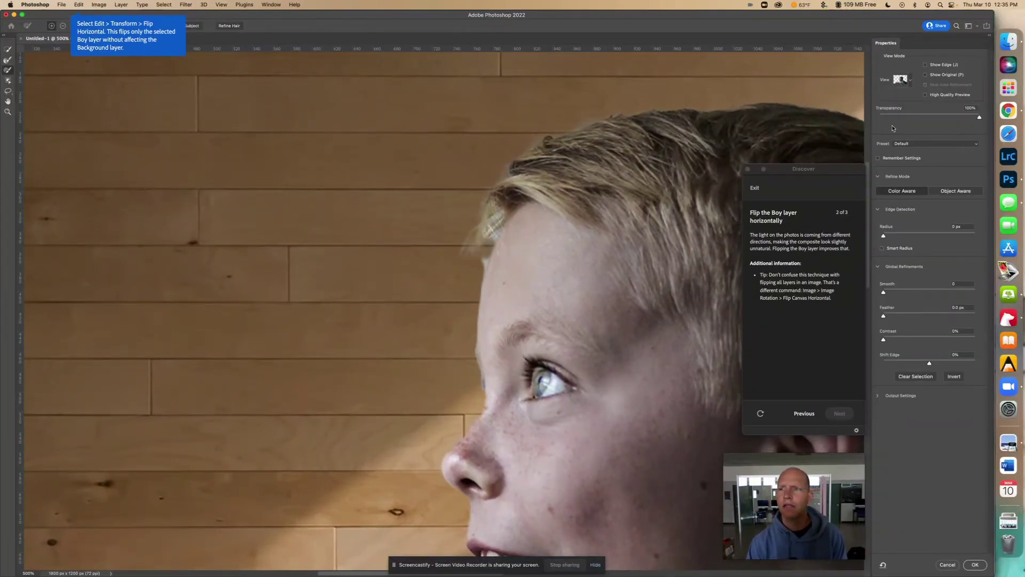
click(948, 565)
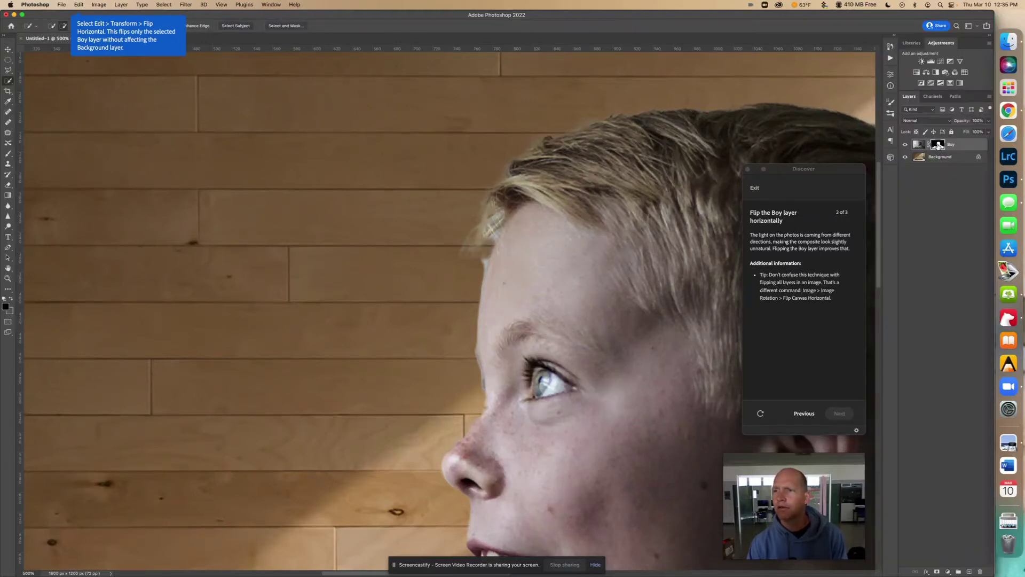
double_click(939, 145)
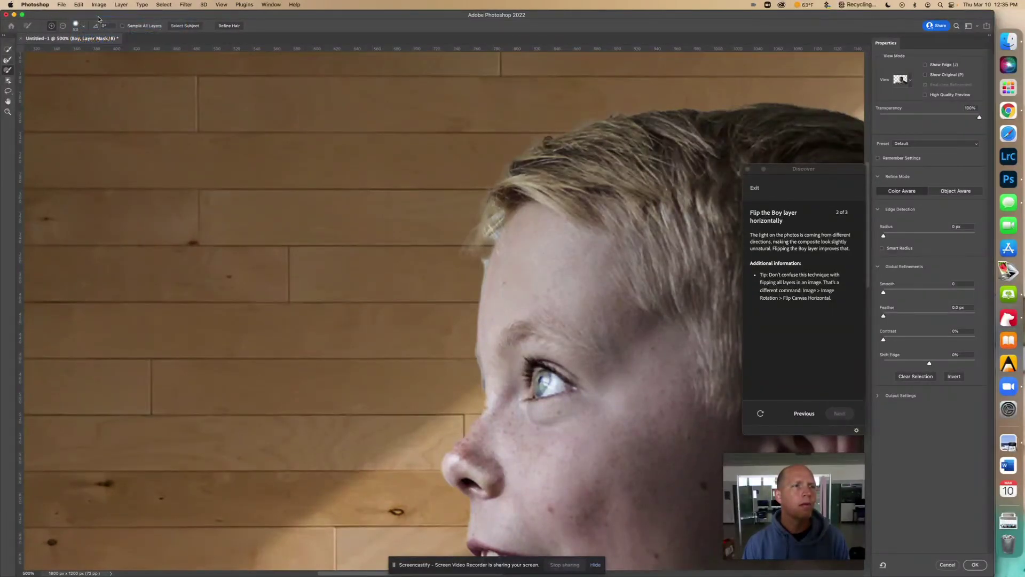
click(83, 26)
drag(59, 48, 44, 48)
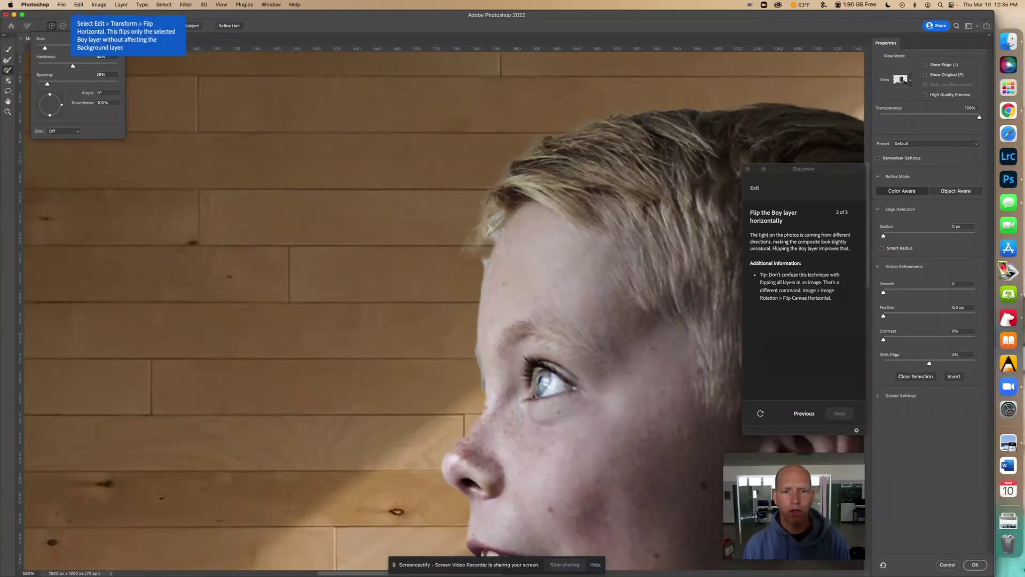
click(477, 256)
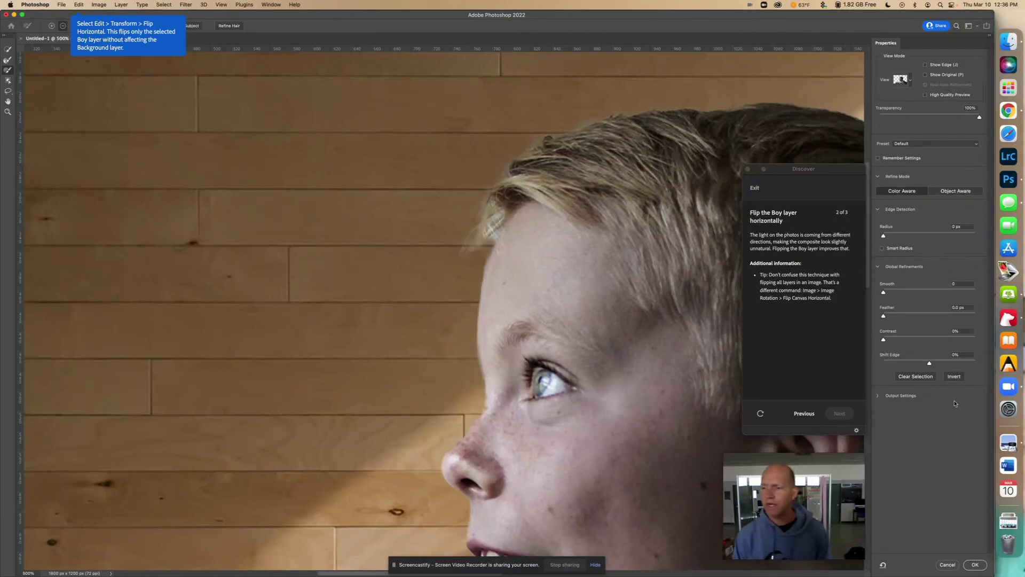
click(976, 565)
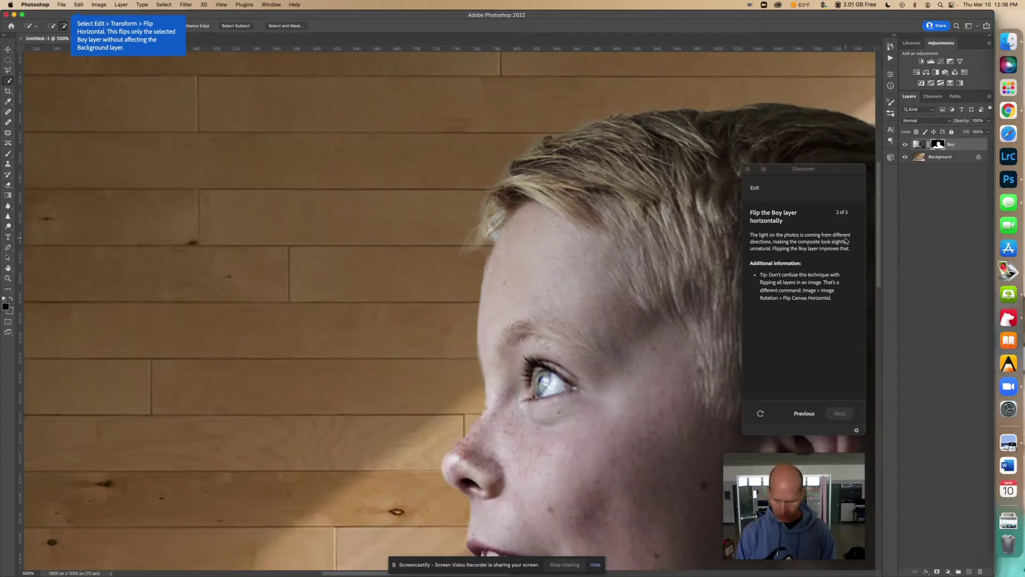
- Target the Boy layer's pixels and flip it with Edit > Transform > Flip Horizontal
key(super+minus)
key(super+minus)
key(super+minus)
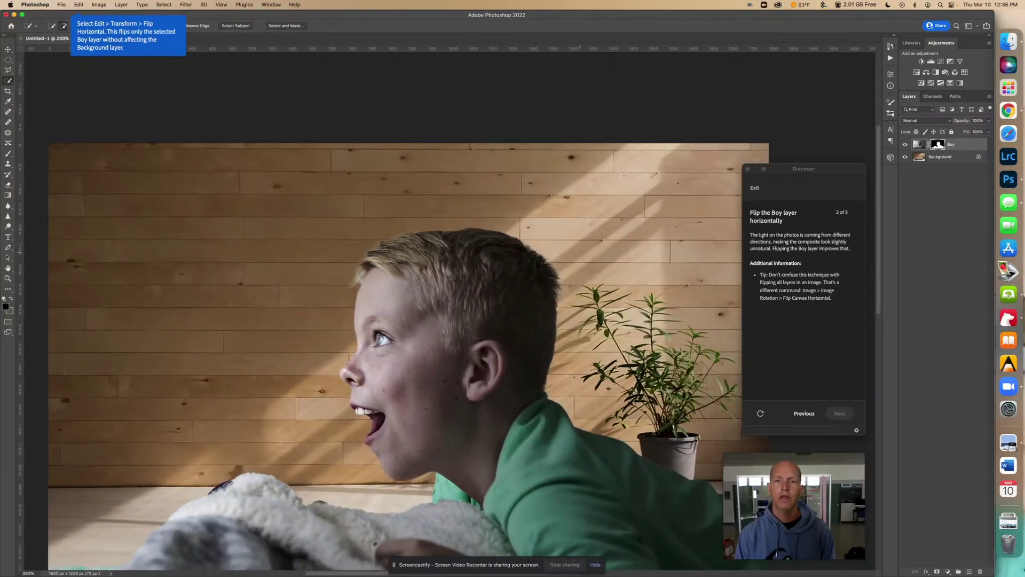
scroll(284, 161, down, 5)
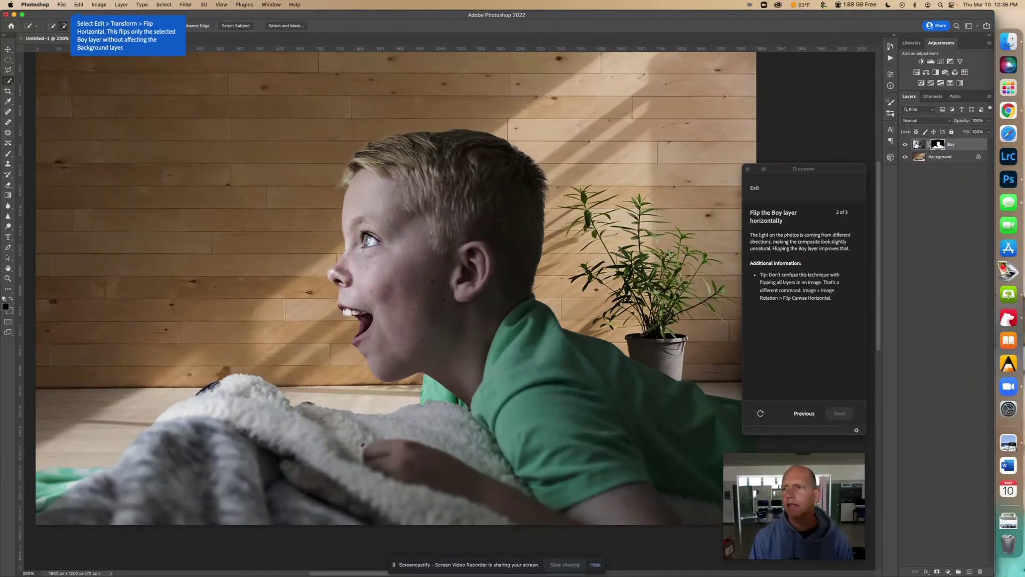
click(916, 144)
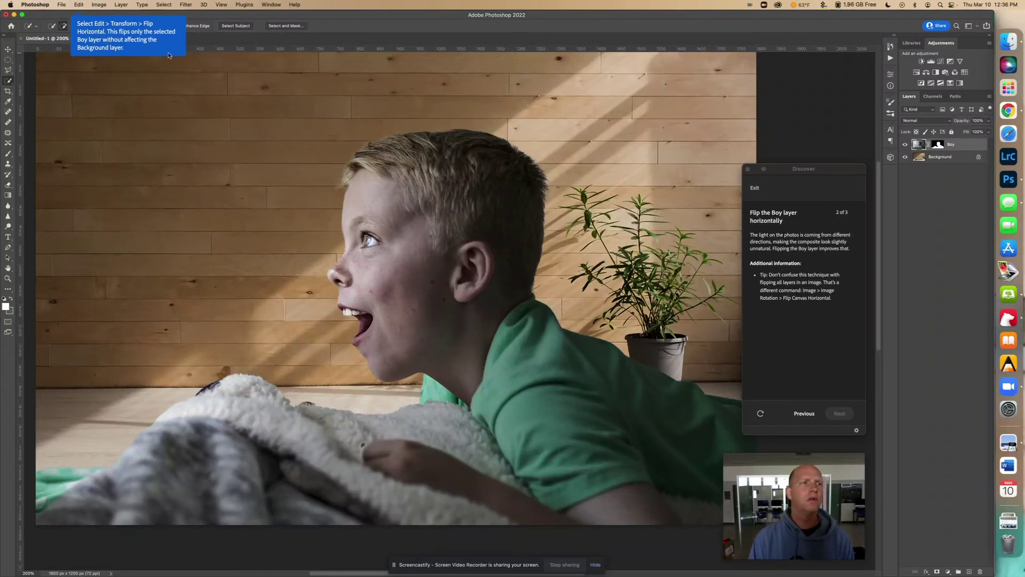
click(78, 5)
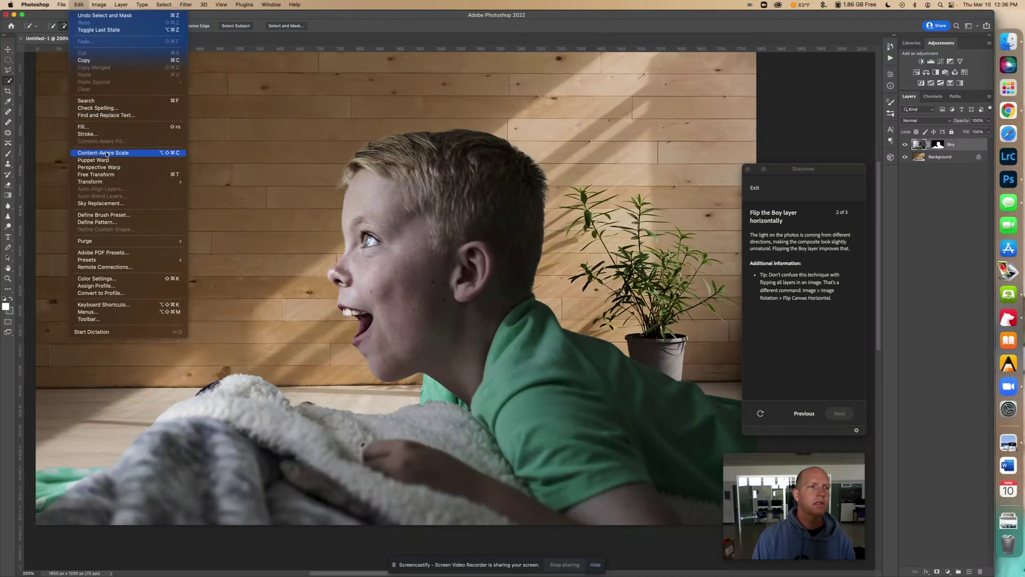
mouse_move(114, 183)
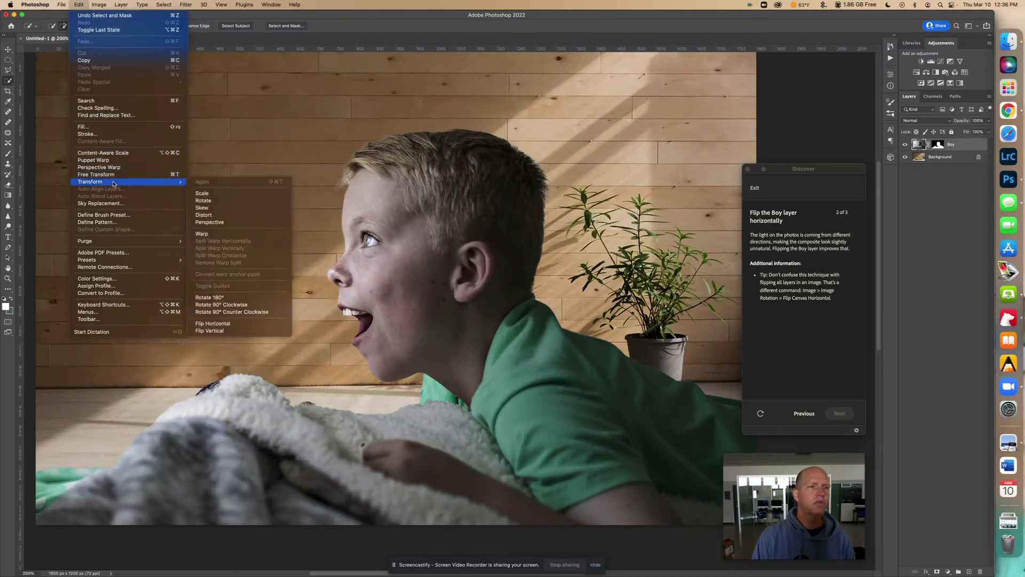
click(245, 324)
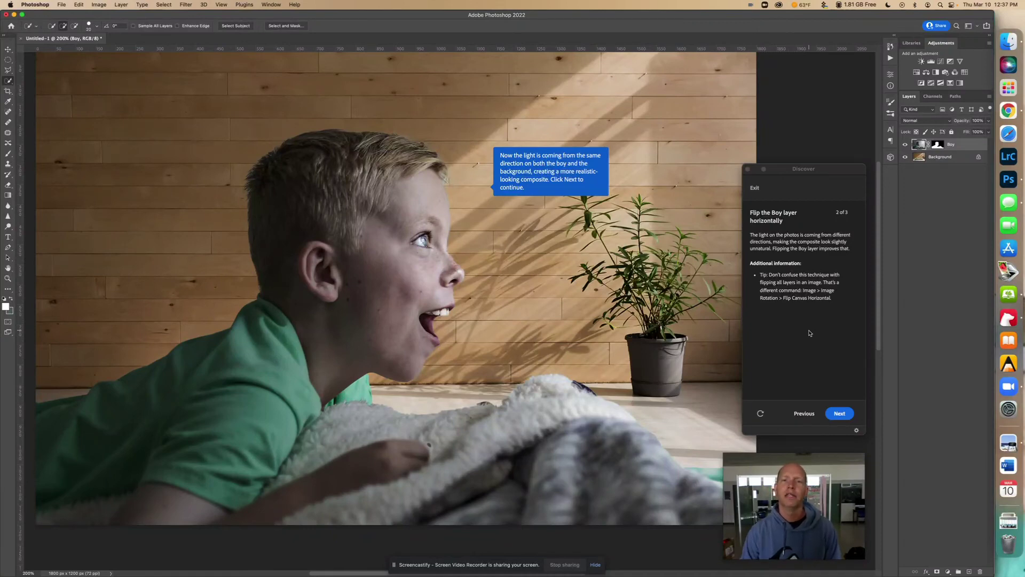
click(840, 413)
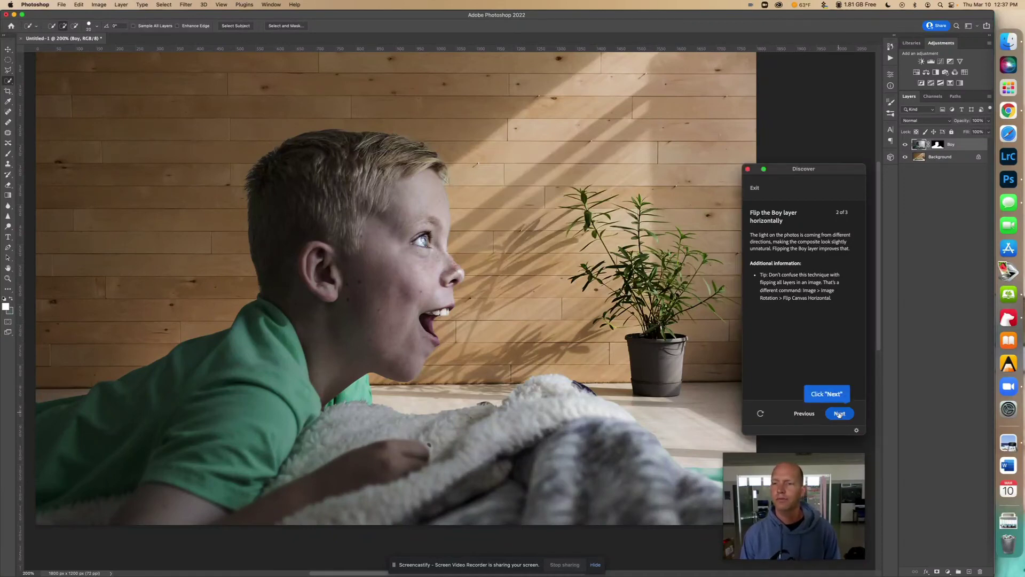
- Add a Photo Filter adjustment layer from the Layers panel
click(839, 414)
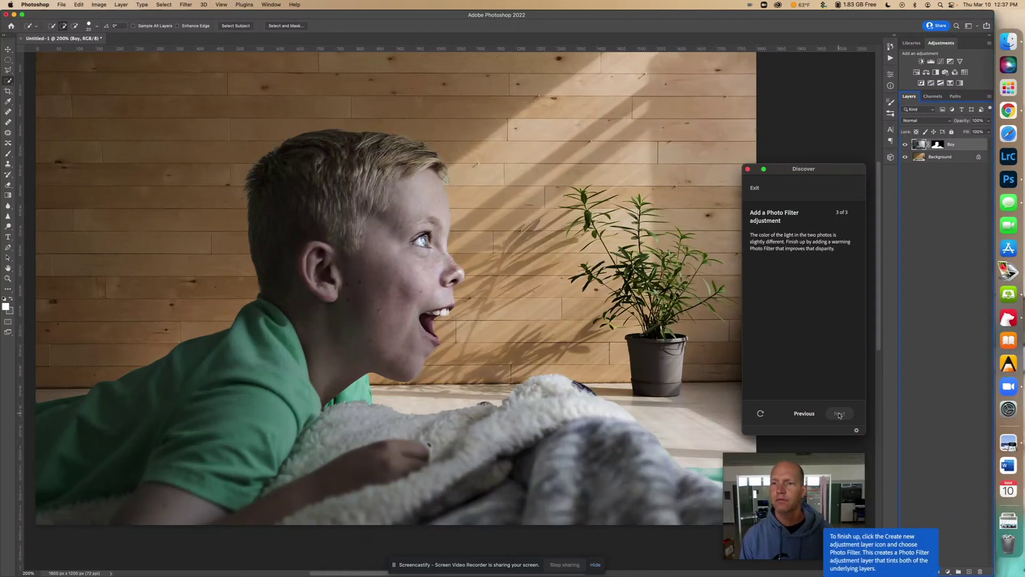
click(948, 571)
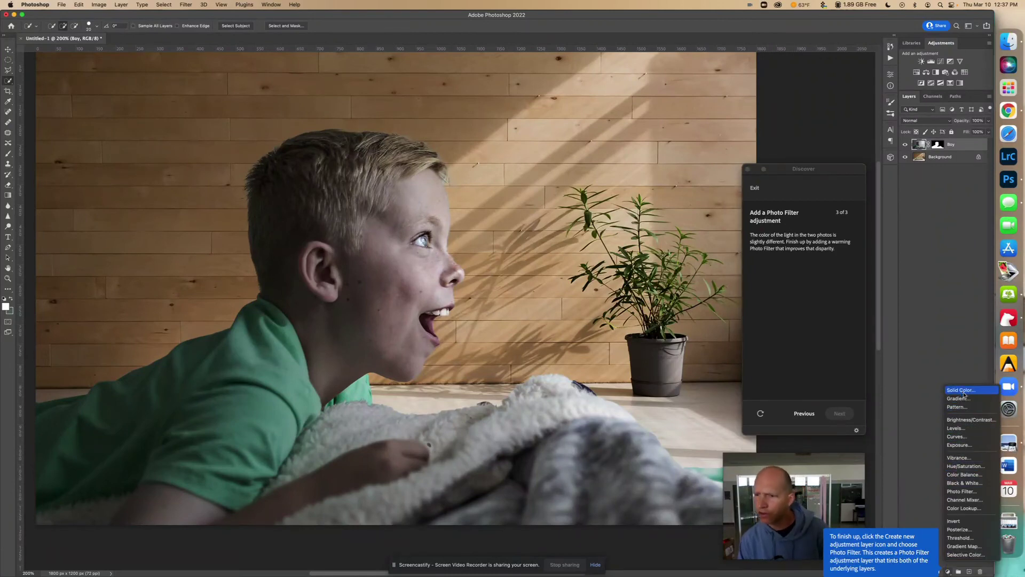
click(970, 491)
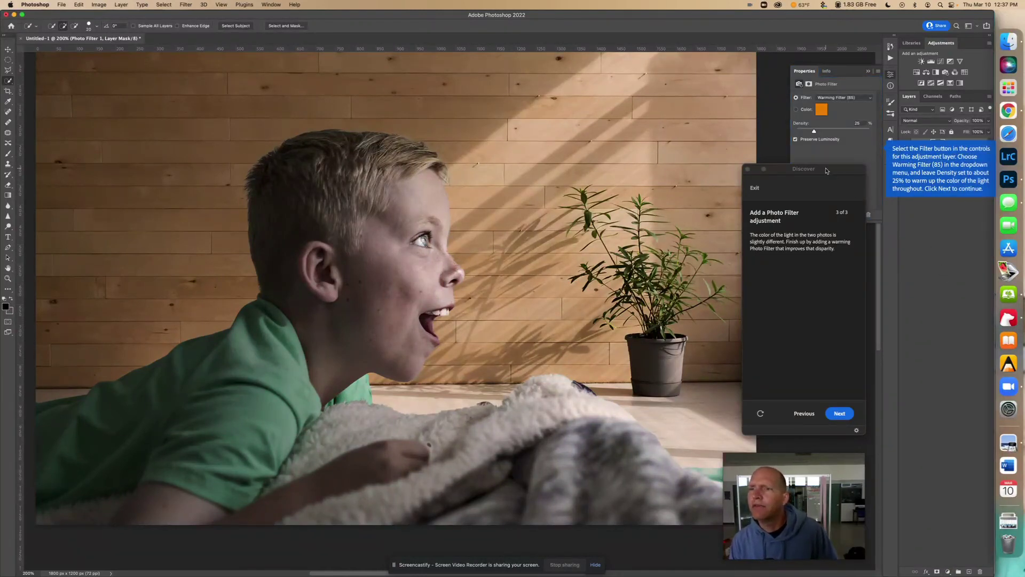
drag(827, 169, 774, 182)
click(870, 160)
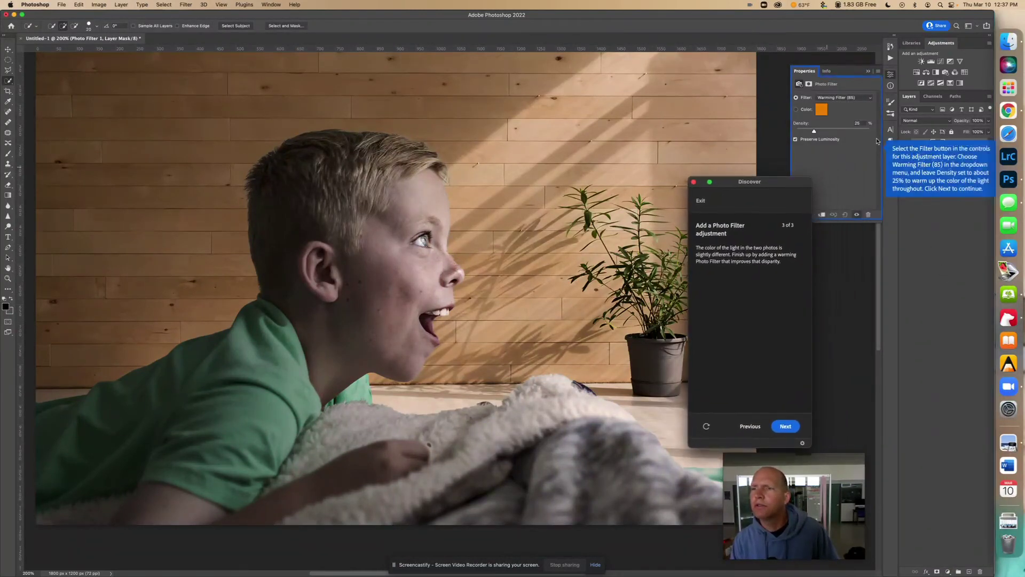
- Keep Warming Filter (85) at 25% density and complete the tutorial
click(866, 100)
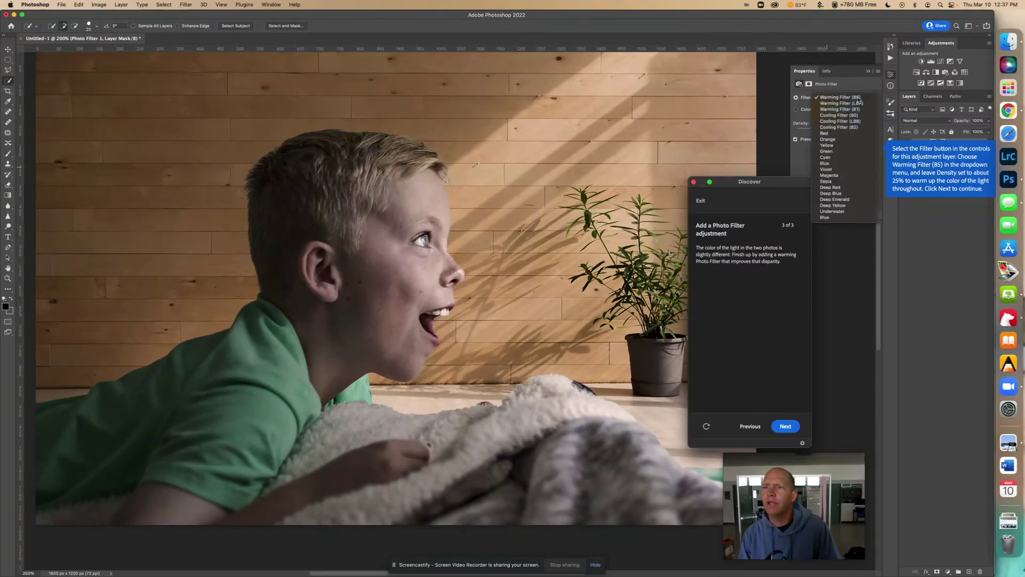
click(854, 97)
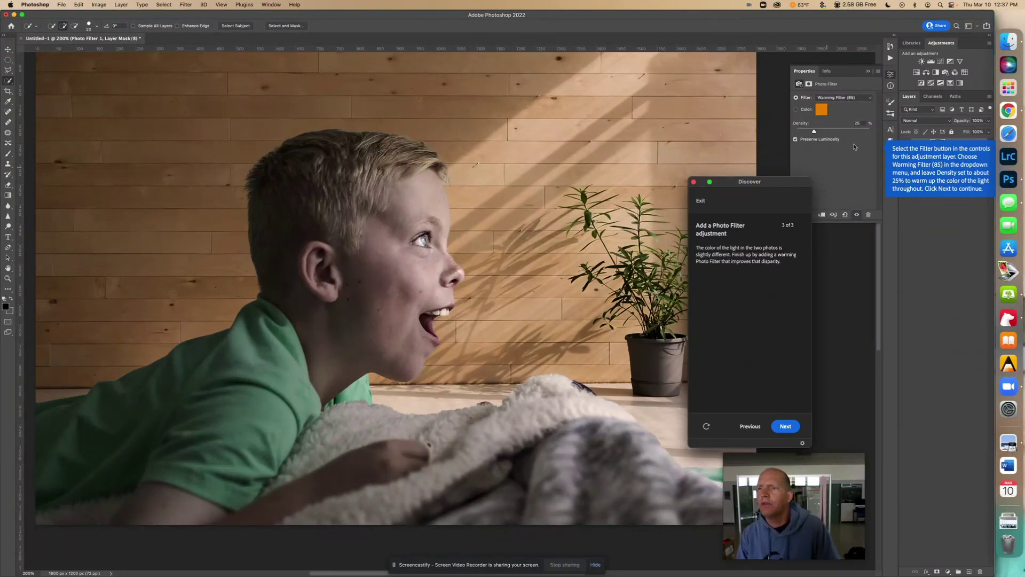
mouse_move(814, 131)
mouse_down()
mouse_move(847, 133)
mouse_move(798, 133)
mouse_move(814, 132)
mouse_up()
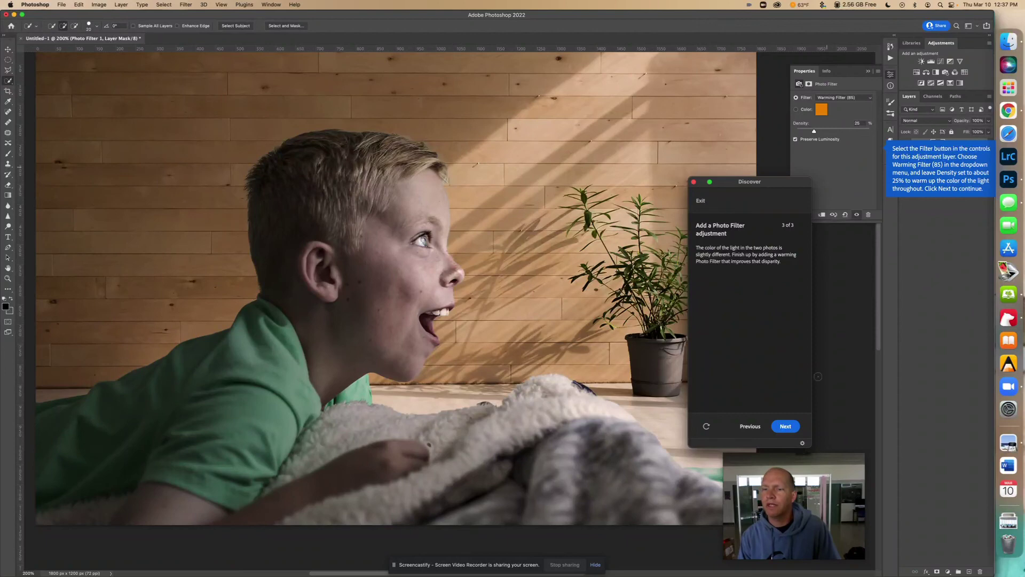
click(786, 426)
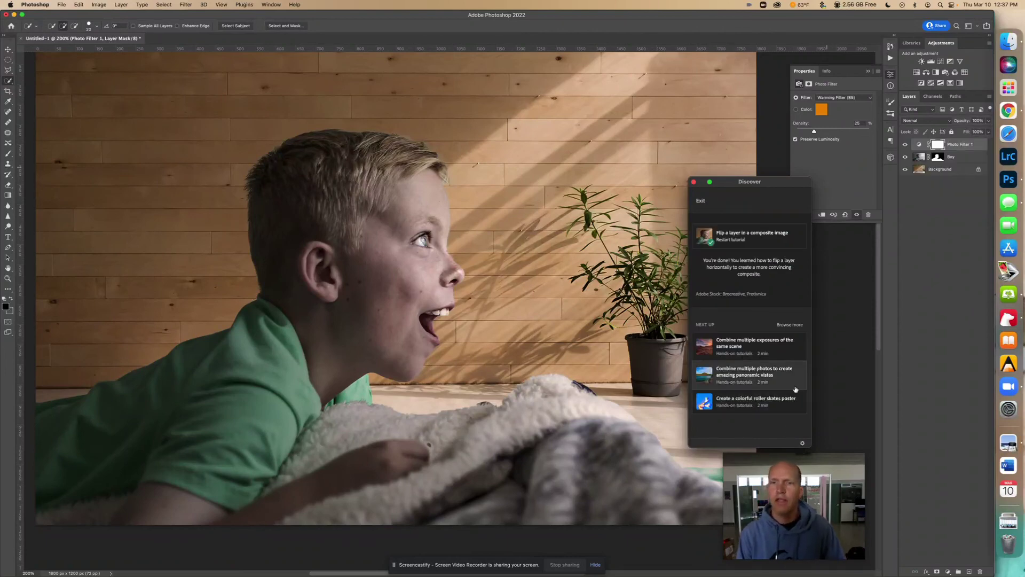
- Begin saving a copy of the composite on this computer, in the Downloads folder
drag(737, 208, 827, 213)
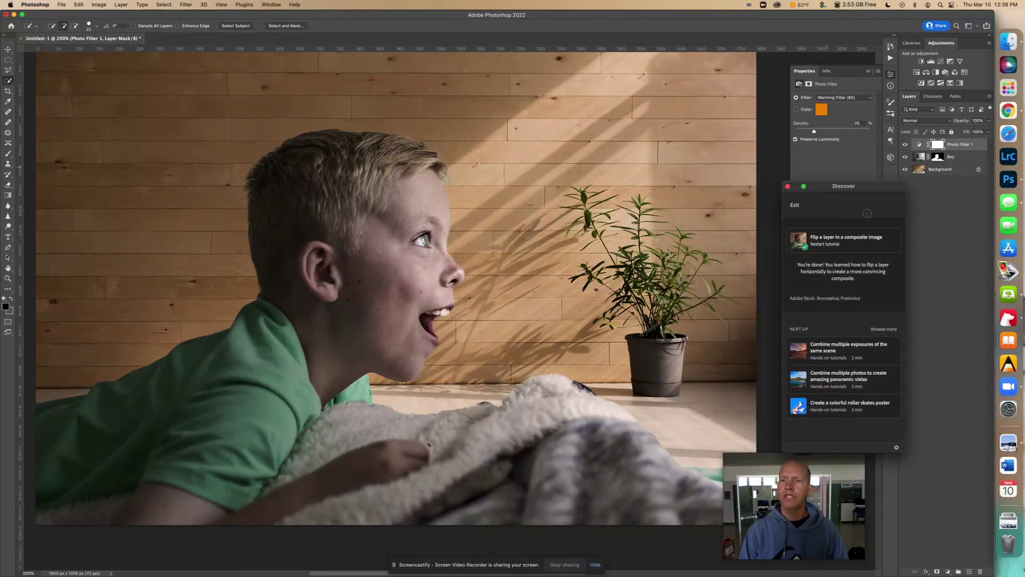
click(61, 5)
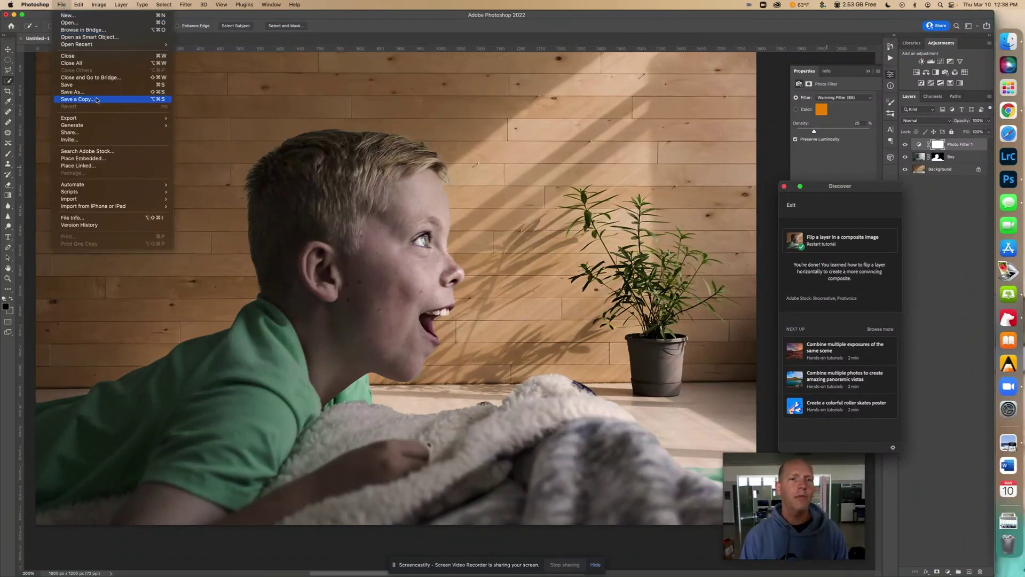
click(250, 111)
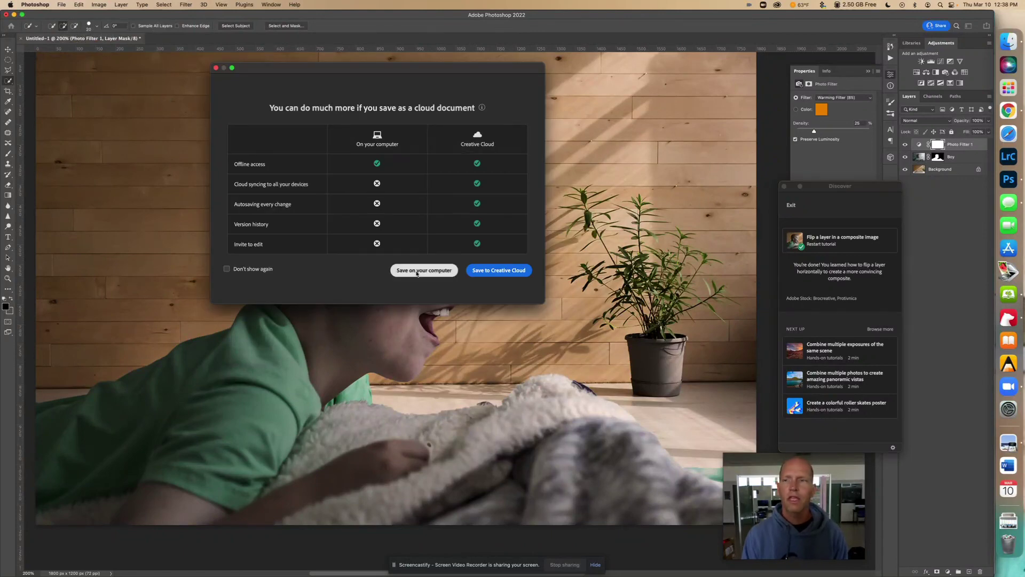
click(422, 269)
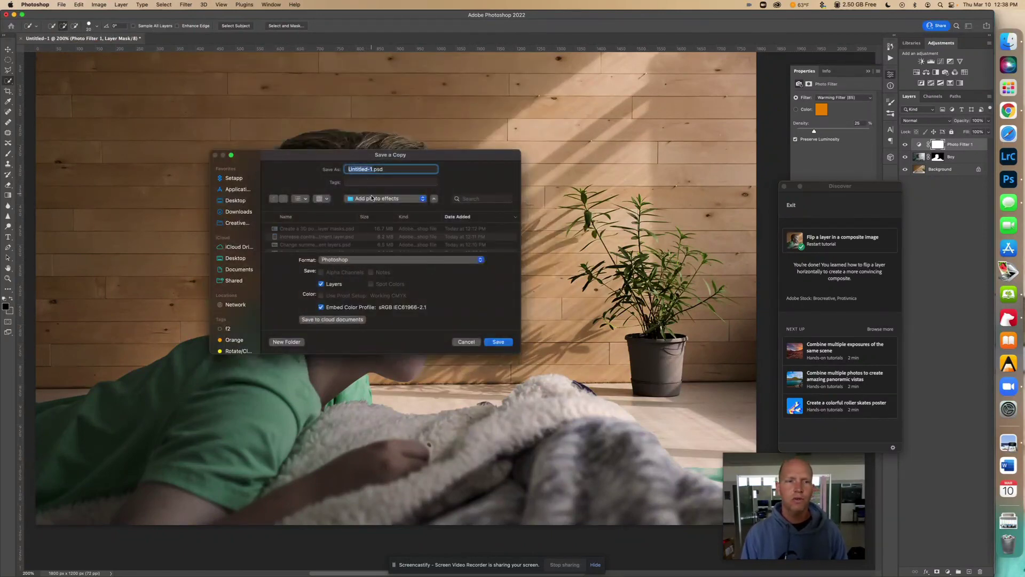
click(239, 212)
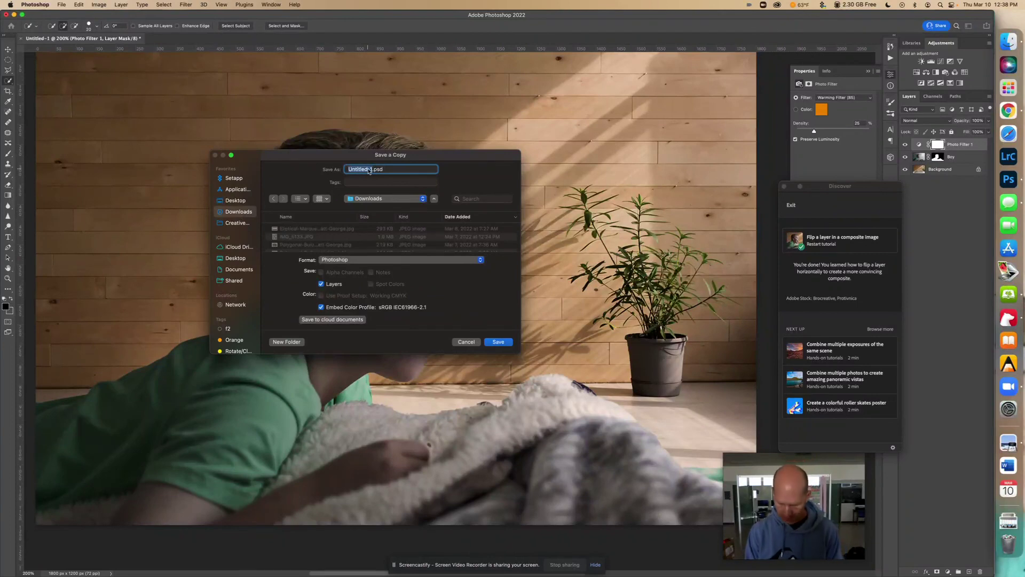
- Save the copy as JPEG named 'flip a layer in a composite' plus a name, then switch to Chrome
text(flip a lay)
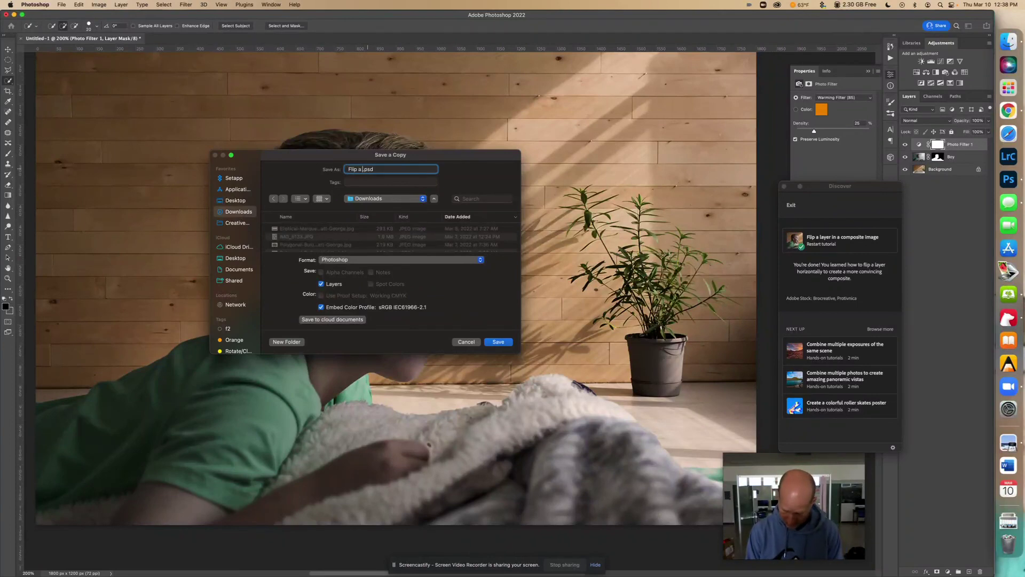
text(er)
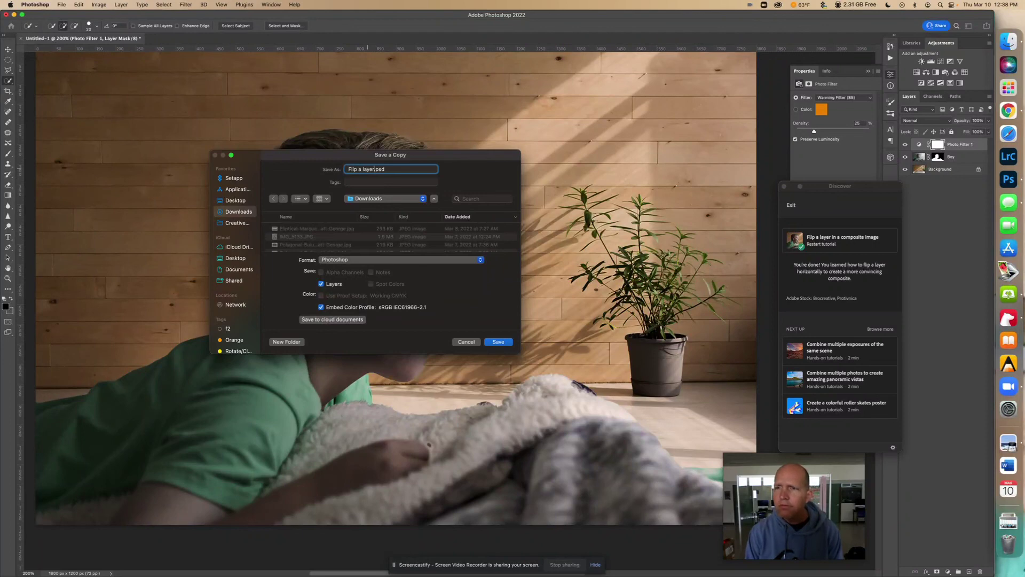
text( in a comp)
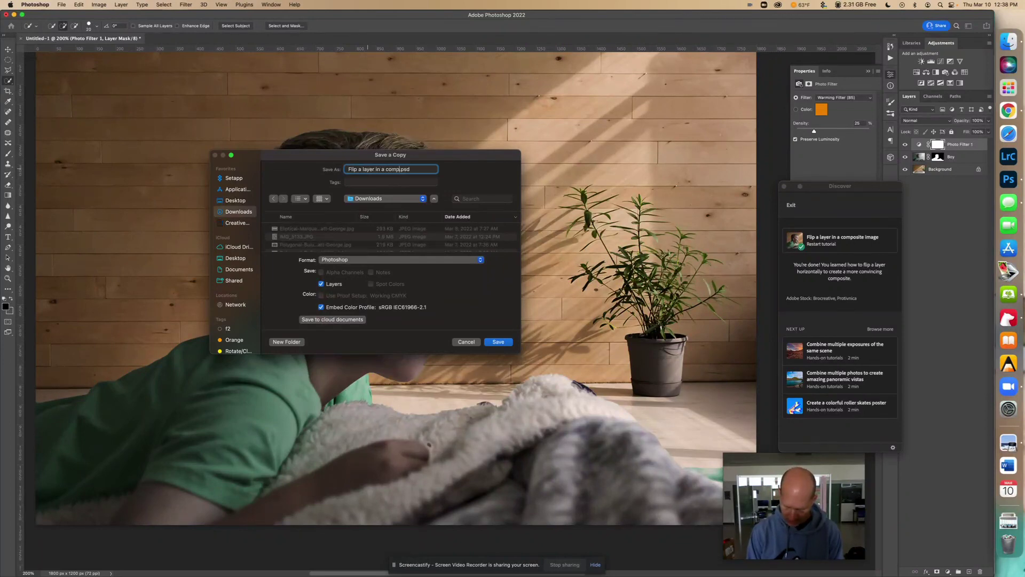
text(osite)
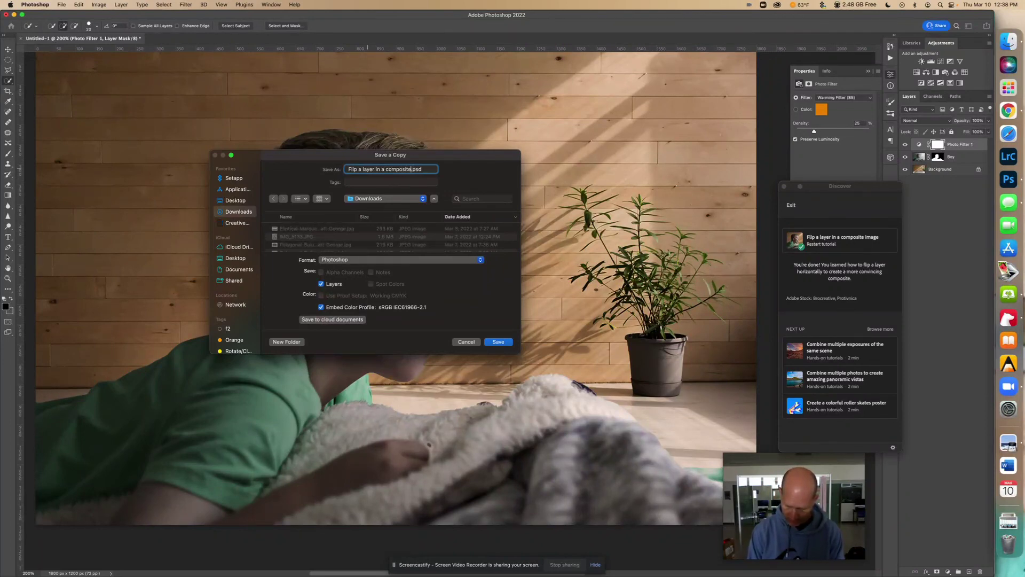
text( - Matt George)
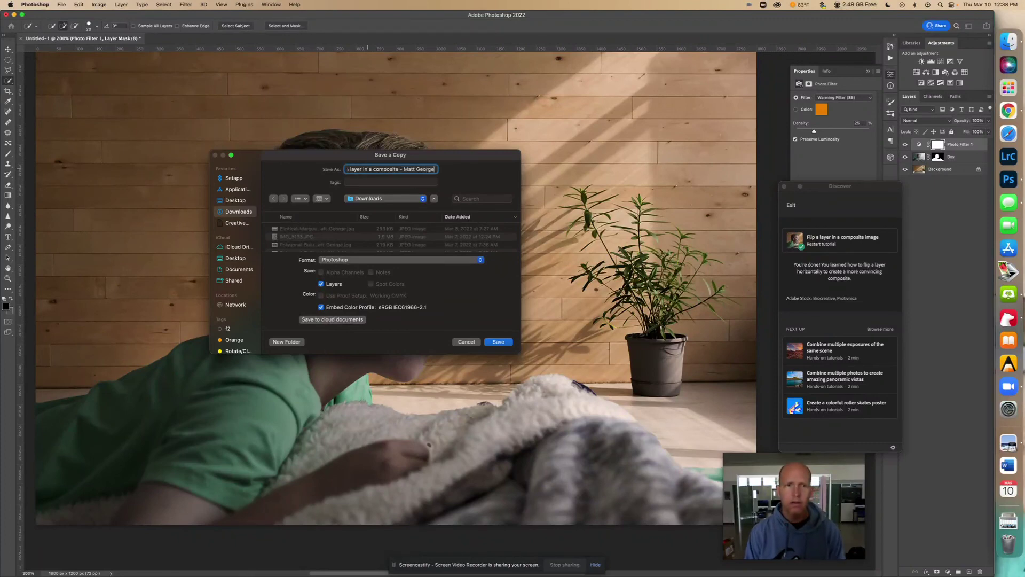
click(373, 260)
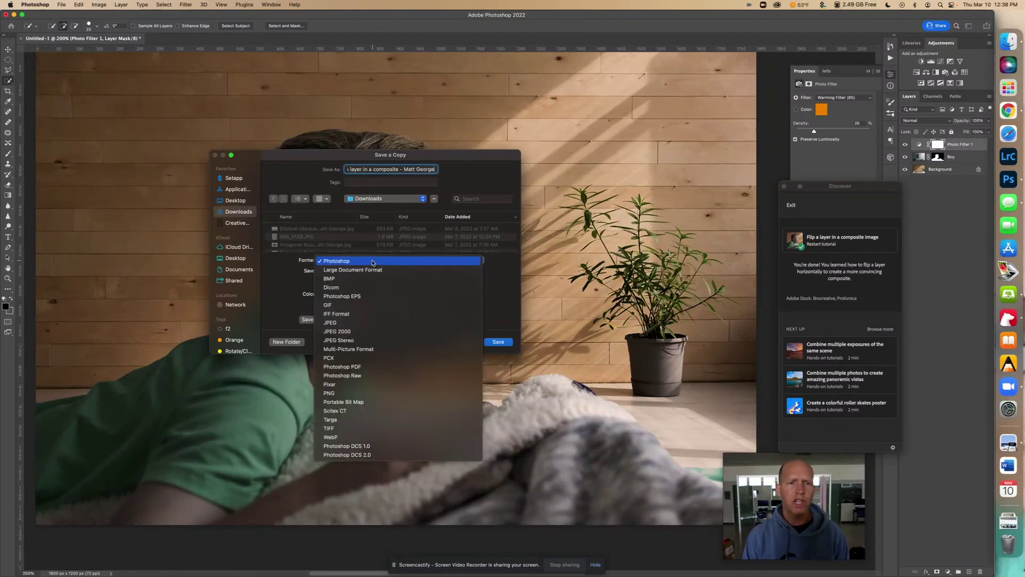
click(395, 323)
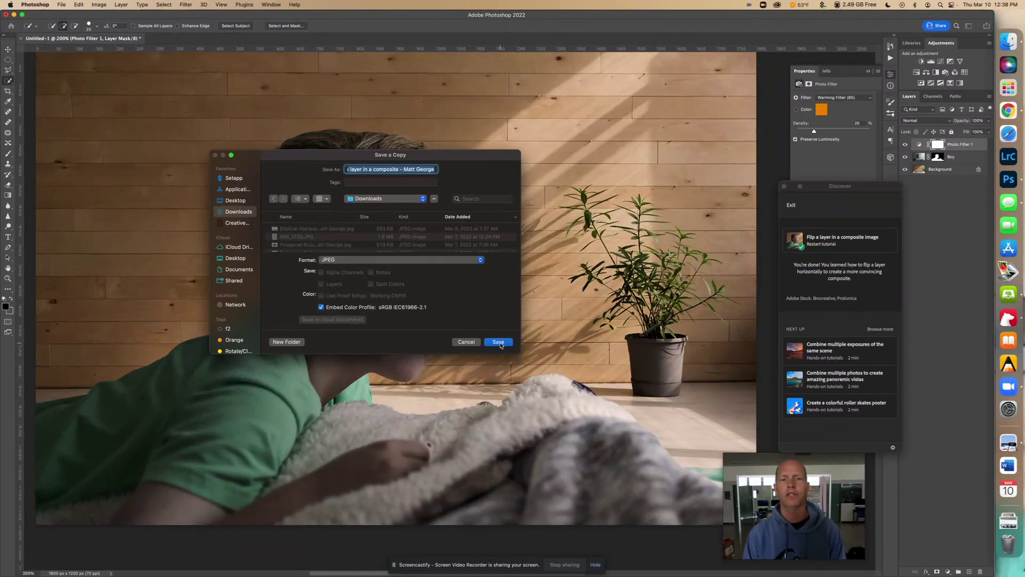
click(498, 342)
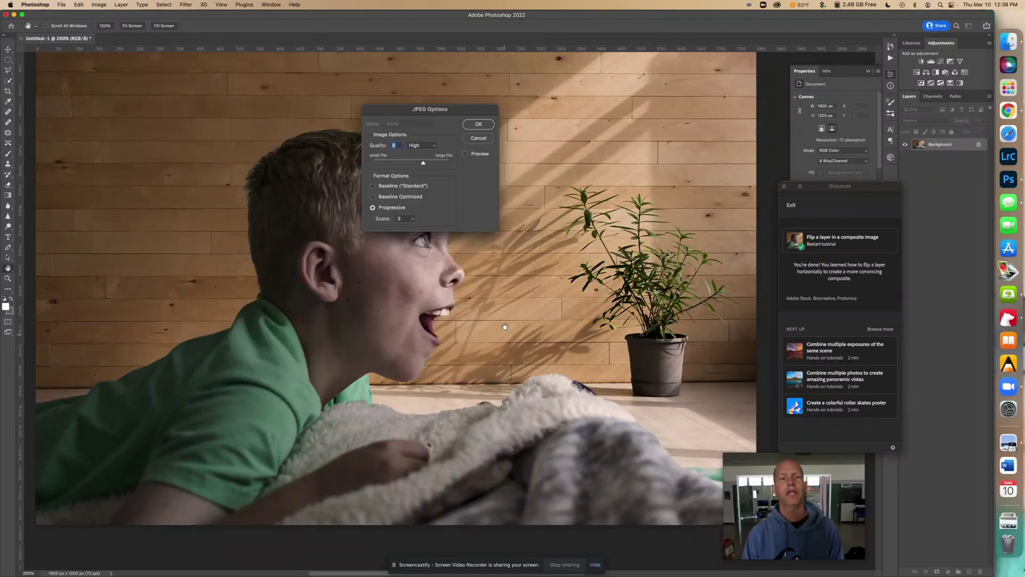
click(478, 125)
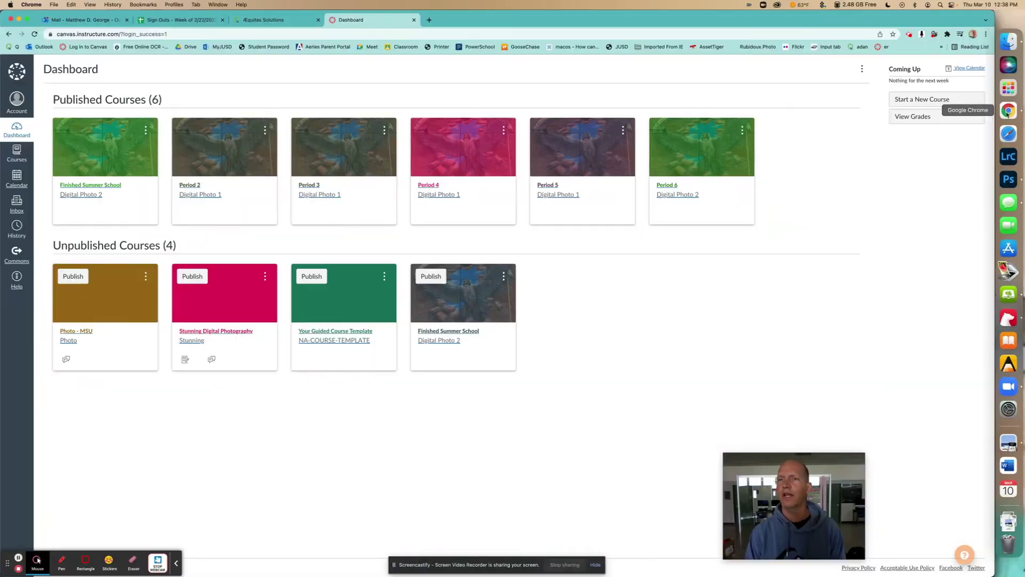
click(1008, 111)
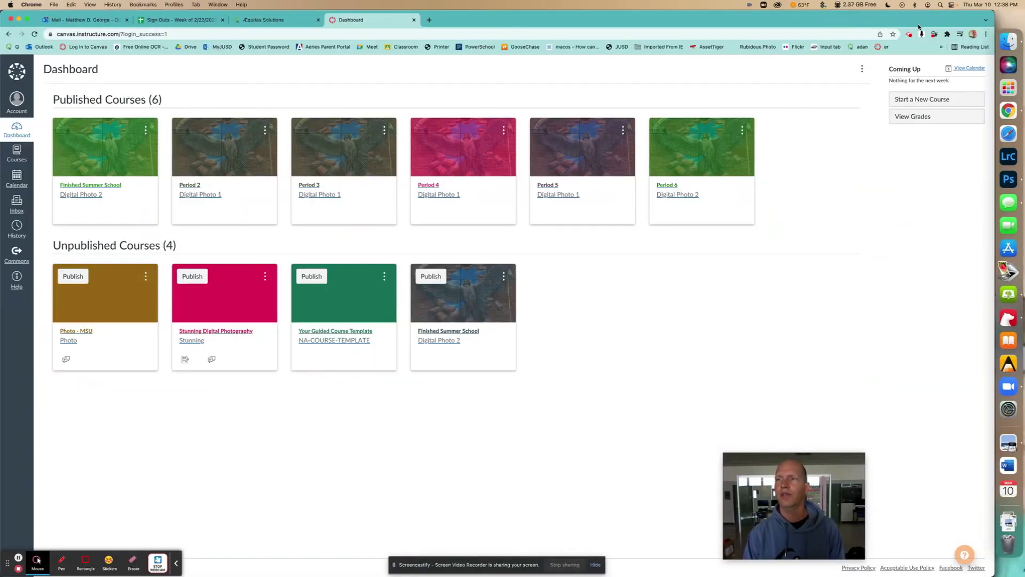